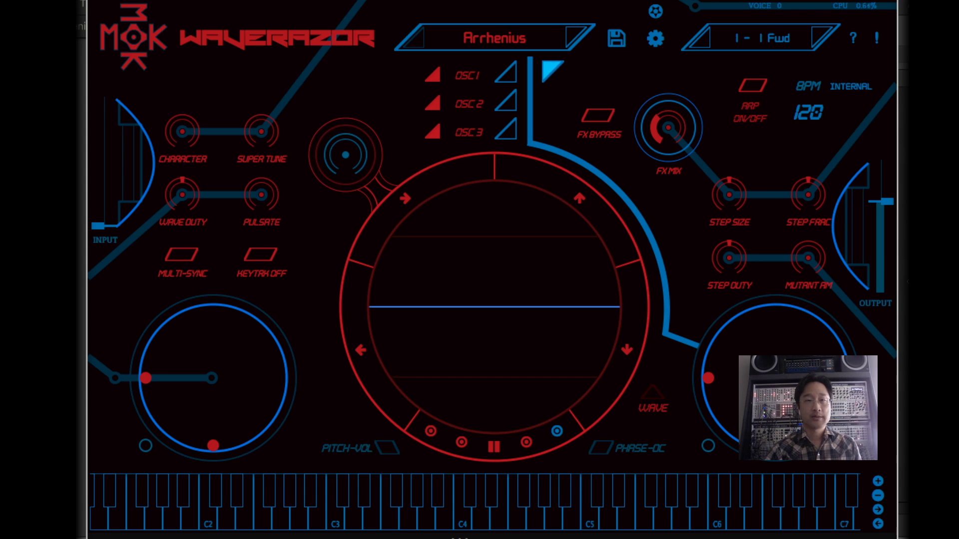
# Check the synth's version information, then step forward through the presets to BASIC
pyautogui.click(134, 27)
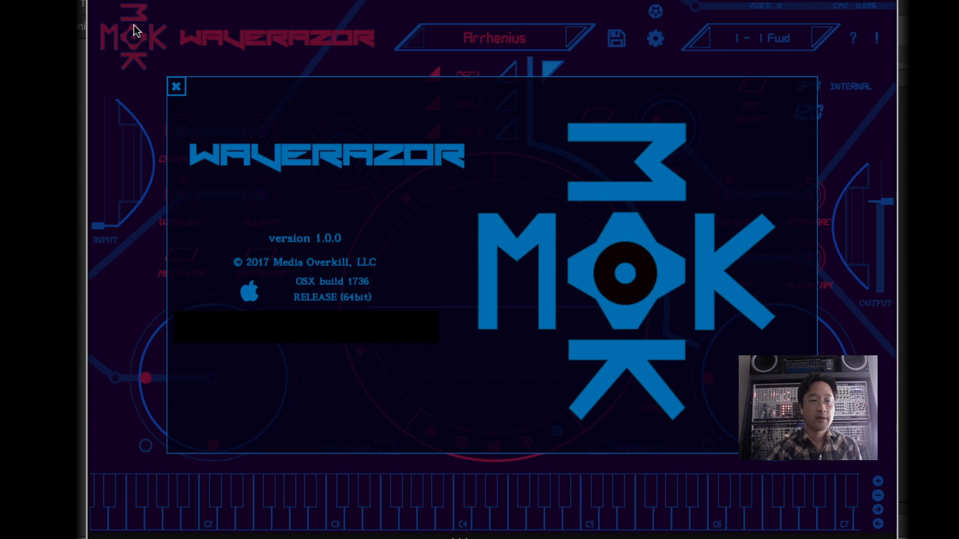
pyautogui.click(175, 87)
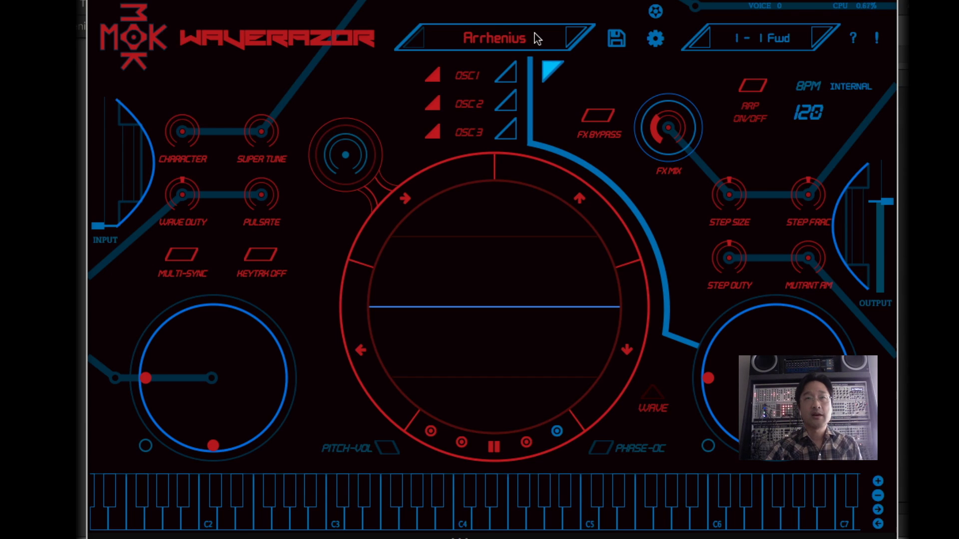
pyautogui.click(570, 38)
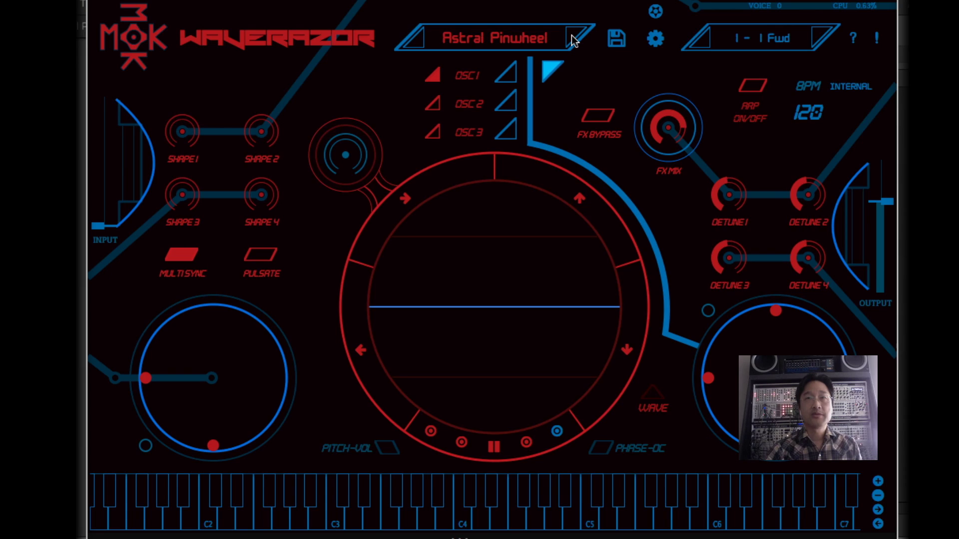
pyautogui.click(572, 39)
pyautogui.click(572, 37)
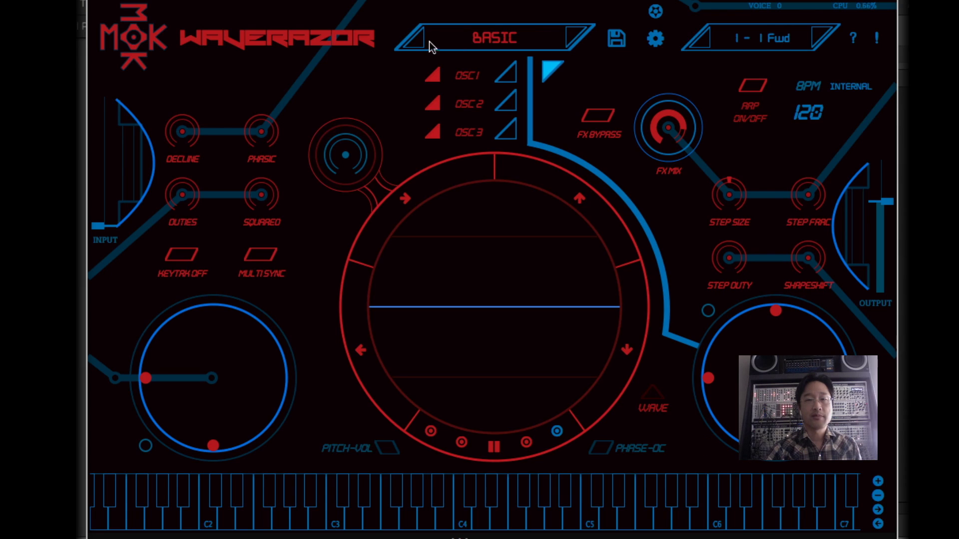
# Step back to the Astral Pinwheel preset and open the preset browser's Factory list
pyautogui.click(412, 47)
pyautogui.click(413, 47)
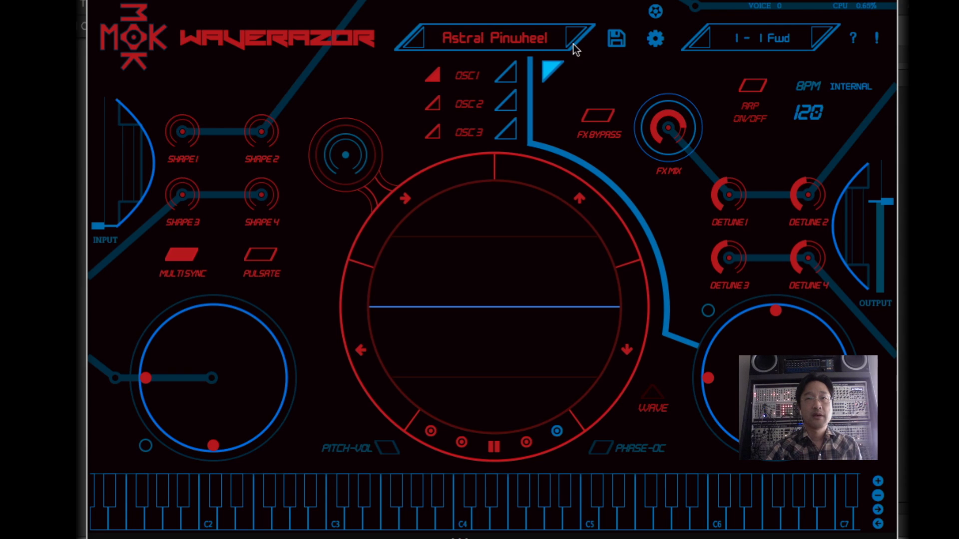
pyautogui.click(529, 39)
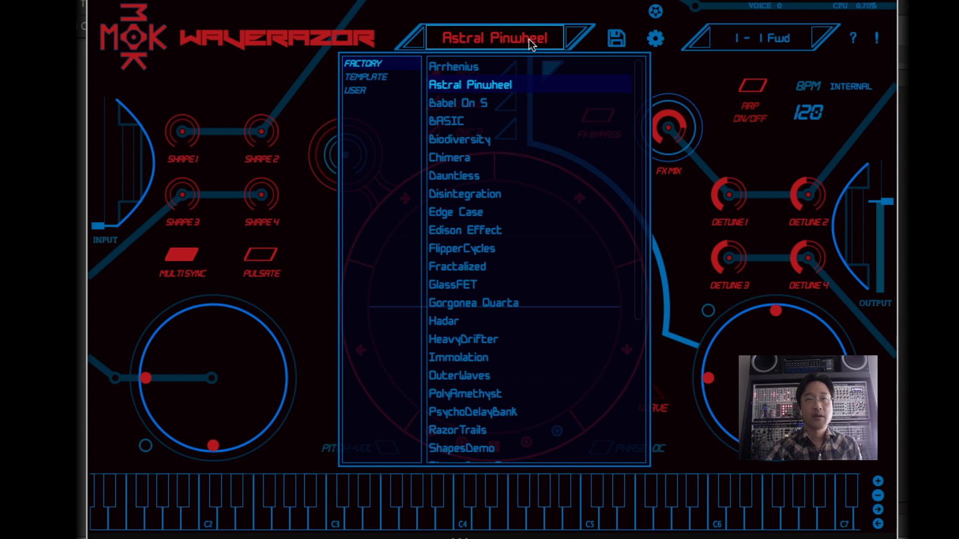
# Browse the Template and User preset lists, then return to the Factory list
pyautogui.click(347, 77)
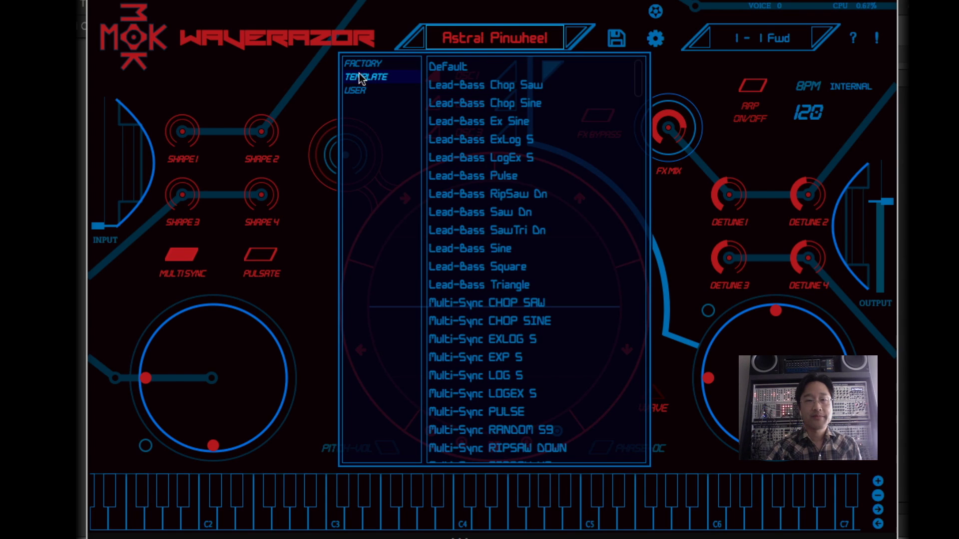
pyautogui.click(359, 91)
pyautogui.click(365, 64)
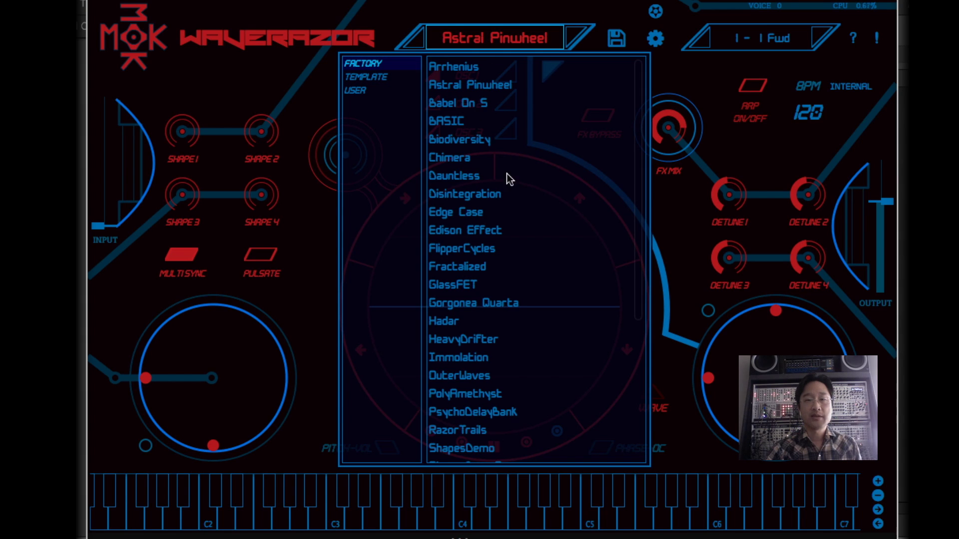
# Audition Dauntless, Disintegration and Edge Case, then load the Multi-Sync LOG S template
pyautogui.click(477, 179)
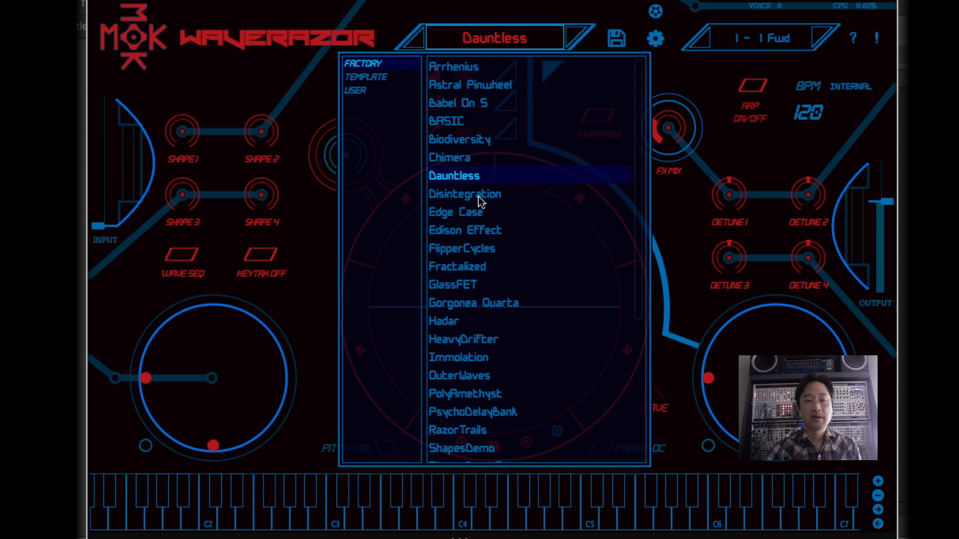
pyautogui.click(479, 199)
pyautogui.click(474, 214)
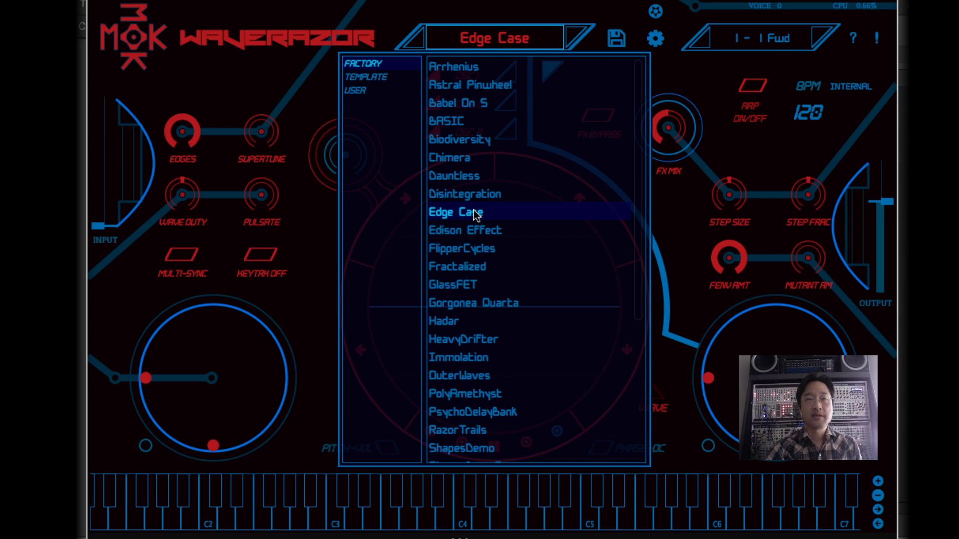
pyautogui.click(389, 79)
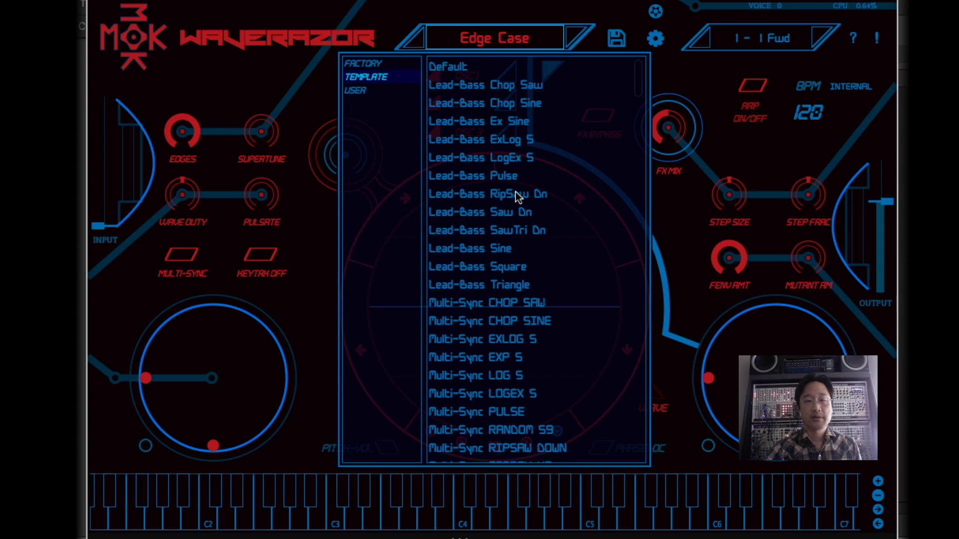
pyautogui.click(502, 376)
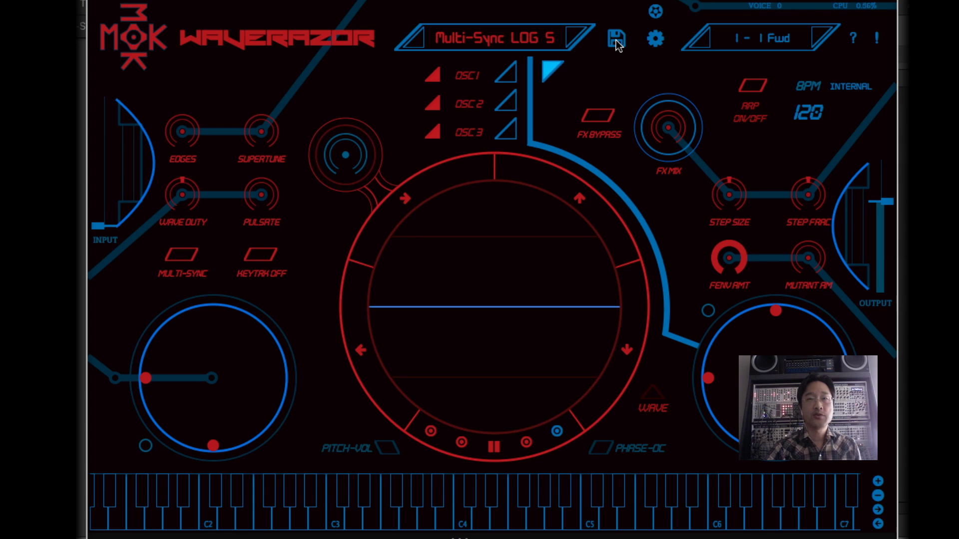
# Use Save As from the disk menu to store the current patch as 'hello'
pyautogui.click(617, 44)
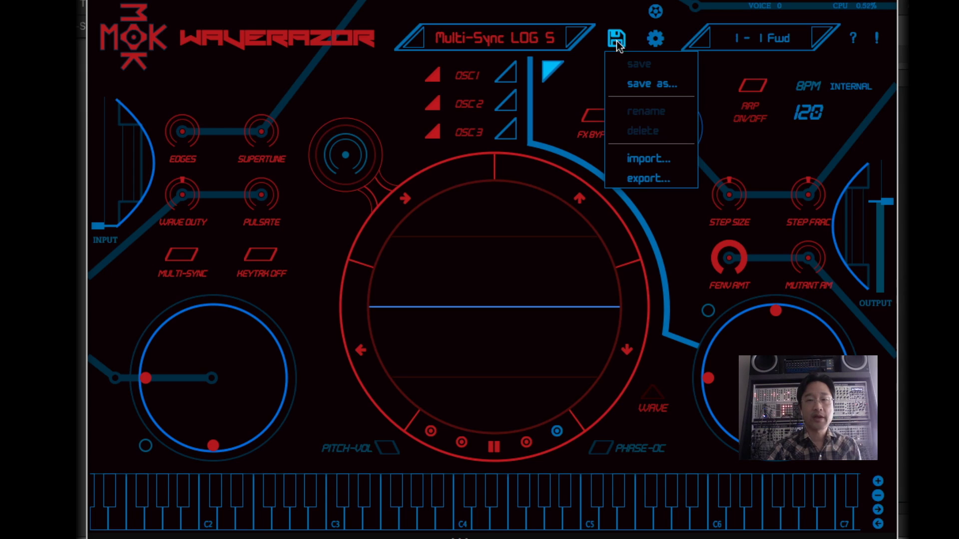
pyautogui.click(629, 82)
pyautogui.click(449, 239)
pyautogui.write('hello')
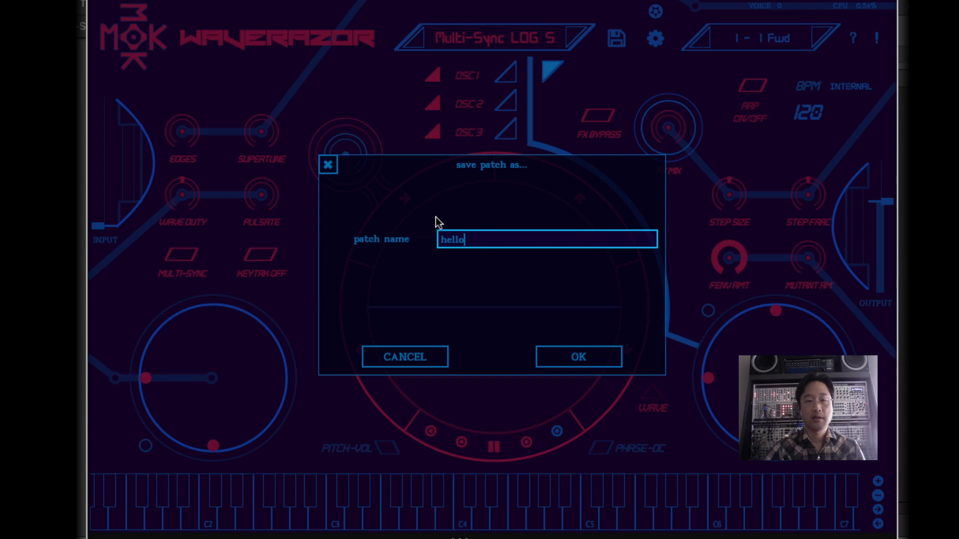
pyautogui.click(604, 356)
pyautogui.click(604, 356)
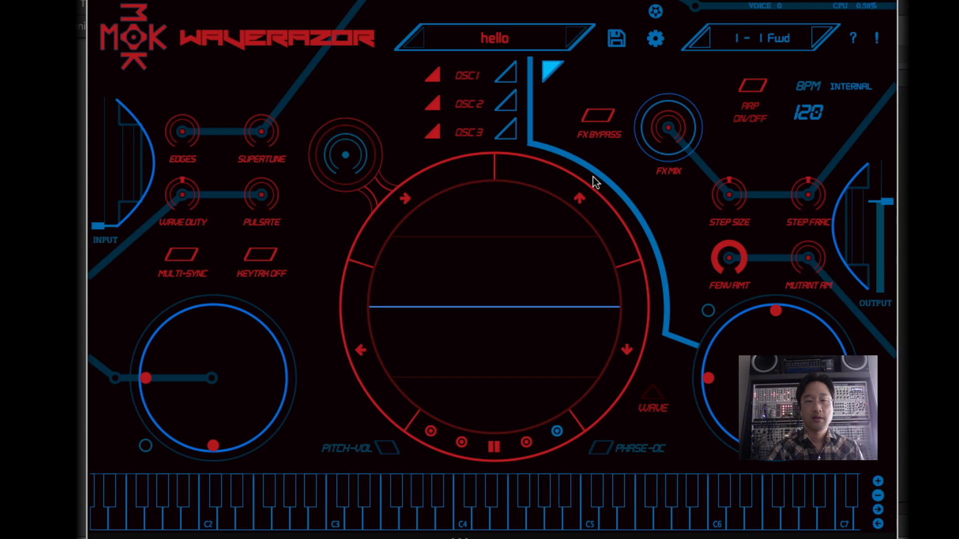
# Delete the hello patch, reverting to Arrhenius, and open the system settings
pyautogui.click(617, 49)
pyautogui.click(630, 135)
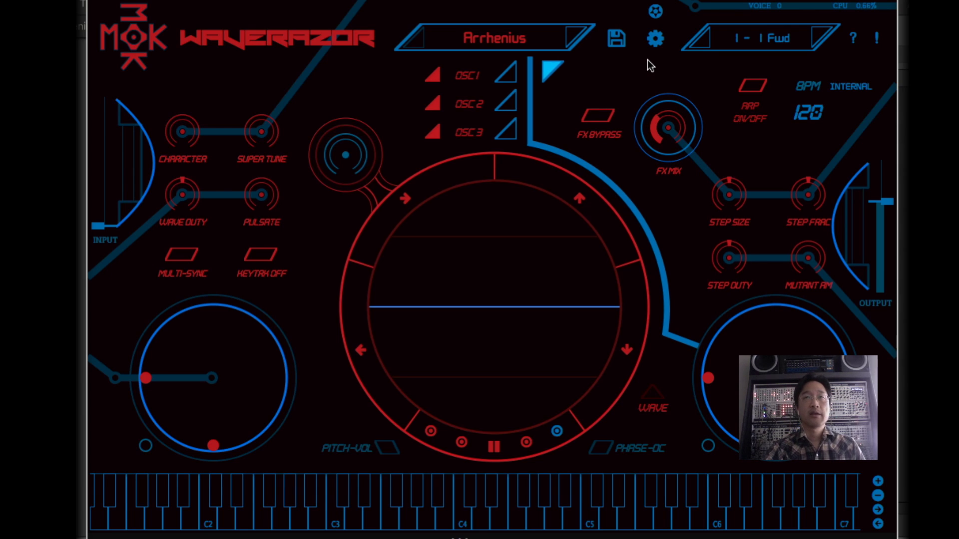
pyautogui.click(654, 40)
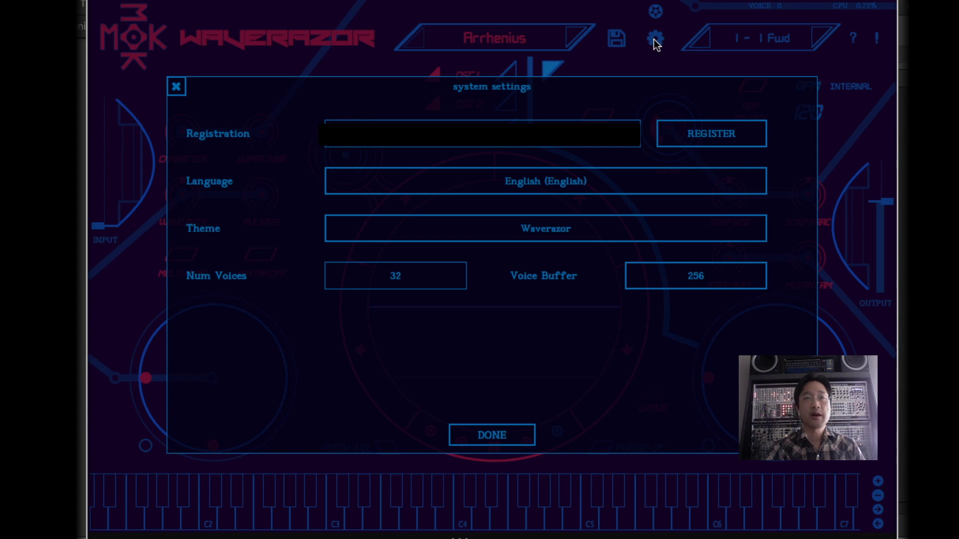
# Switch the interface to Klingon language and the green Psycho theme
pyautogui.click(607, 175)
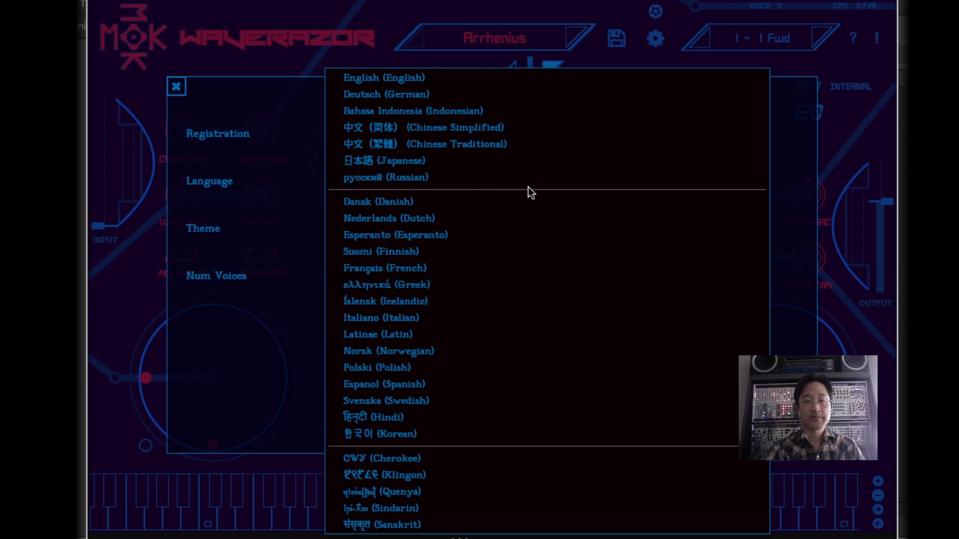
pyautogui.click(512, 473)
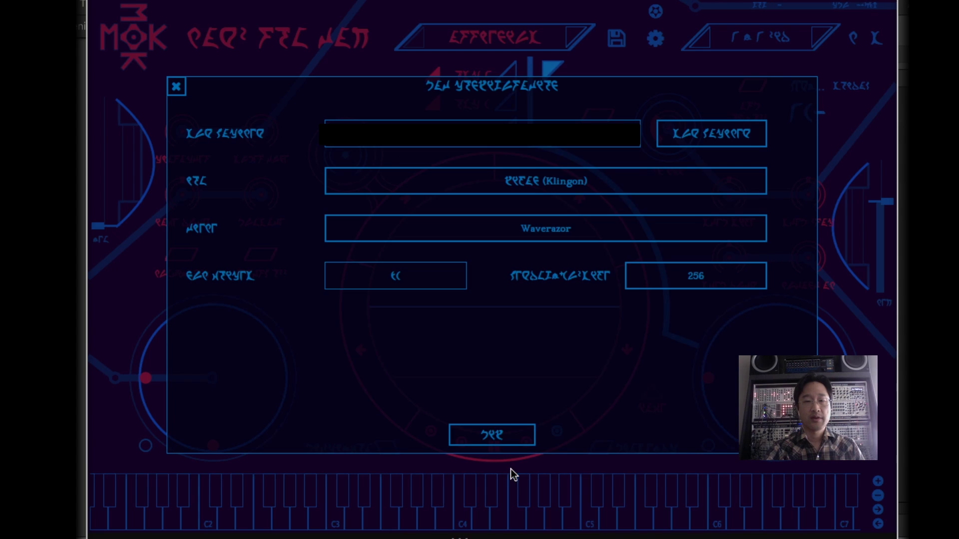
pyautogui.click(556, 236)
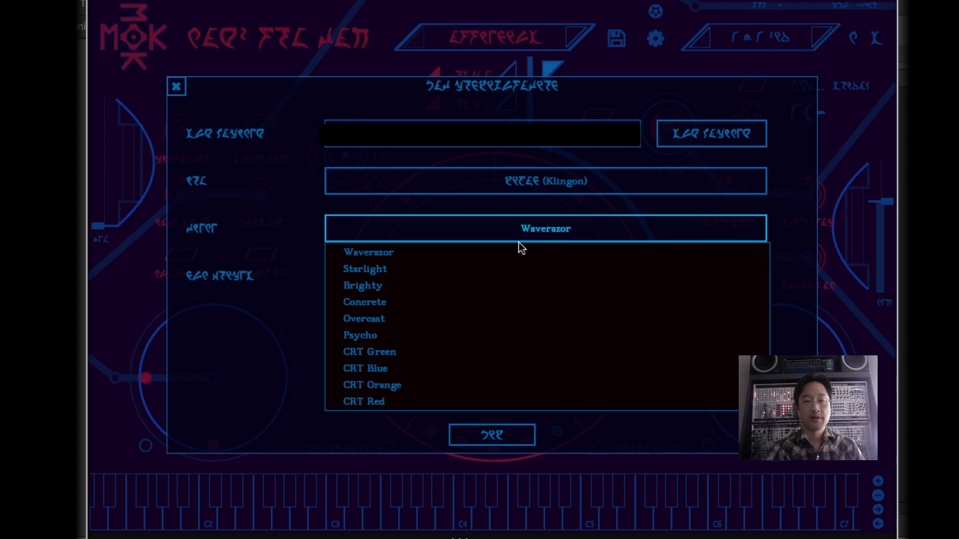
pyautogui.click(493, 335)
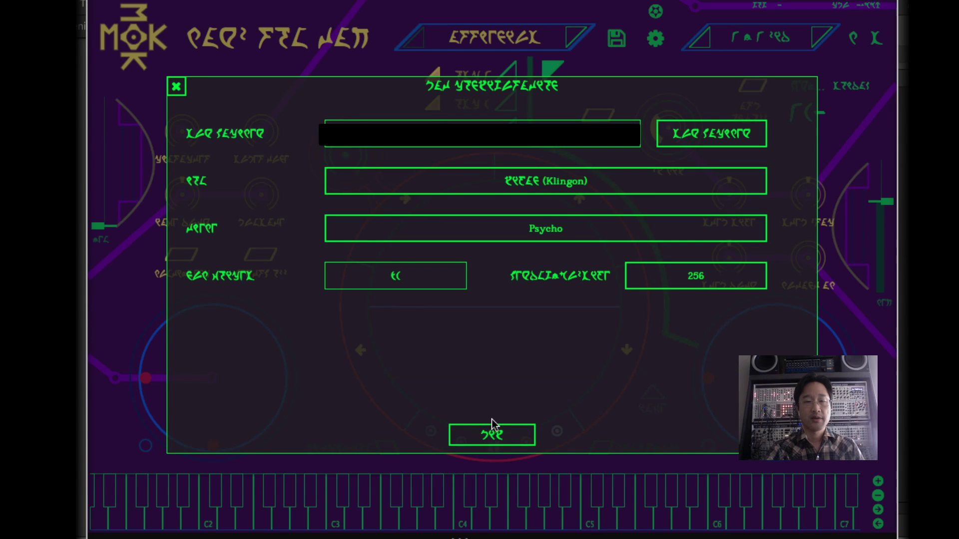
pyautogui.click(490, 437)
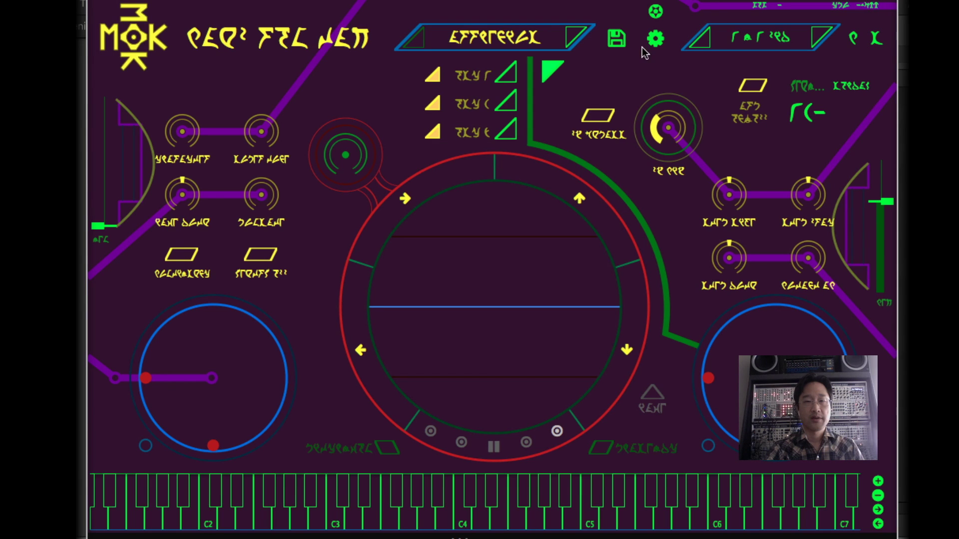
# Change the theme to the light Brighty theme and view it
pyautogui.click(655, 39)
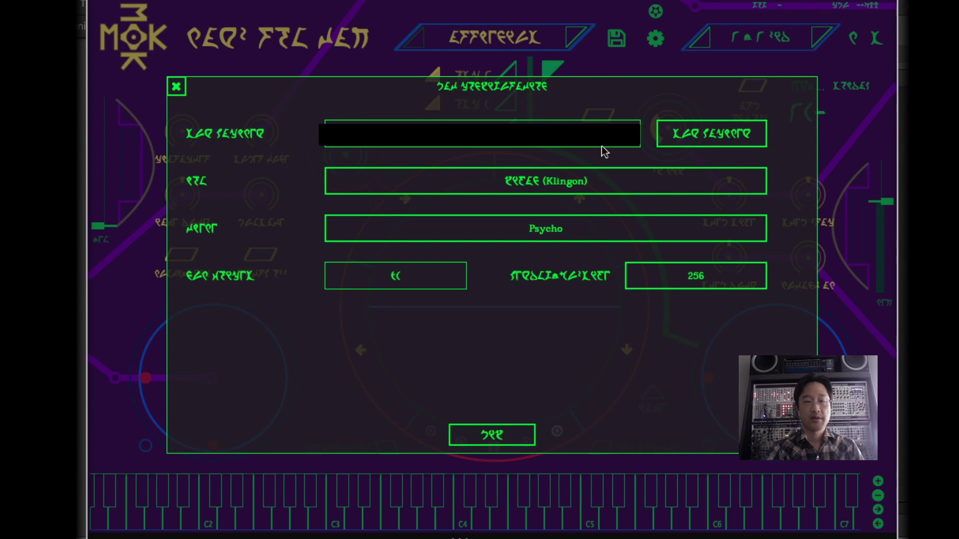
pyautogui.click(559, 230)
pyautogui.click(502, 287)
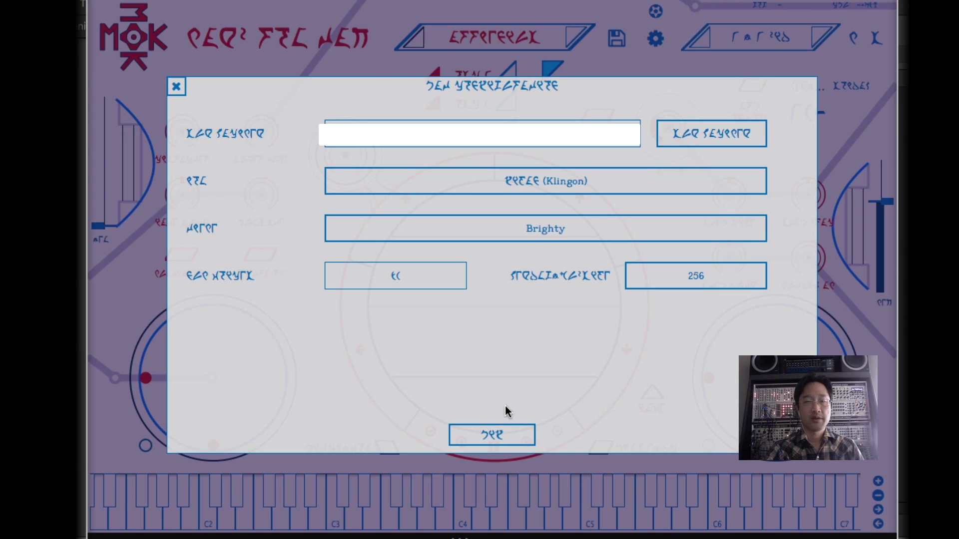
pyautogui.click(497, 425)
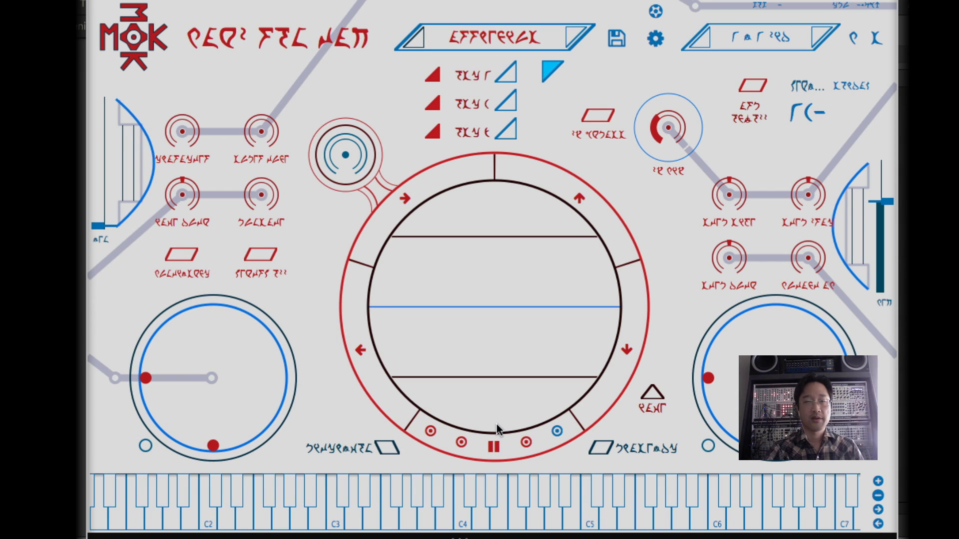
# Set the theme to Waverazor and the language to English (English)
pyautogui.click(656, 39)
pyautogui.click(537, 229)
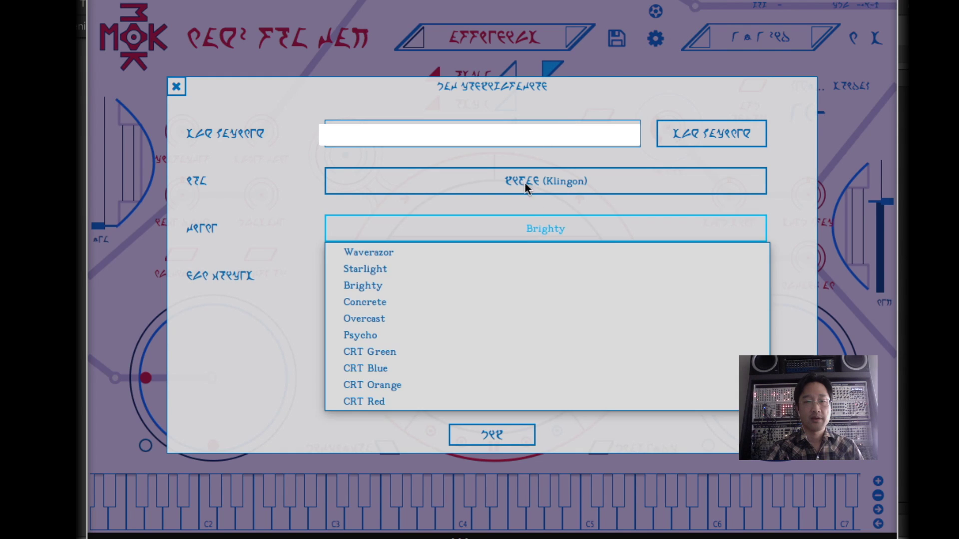
pyautogui.click(464, 254)
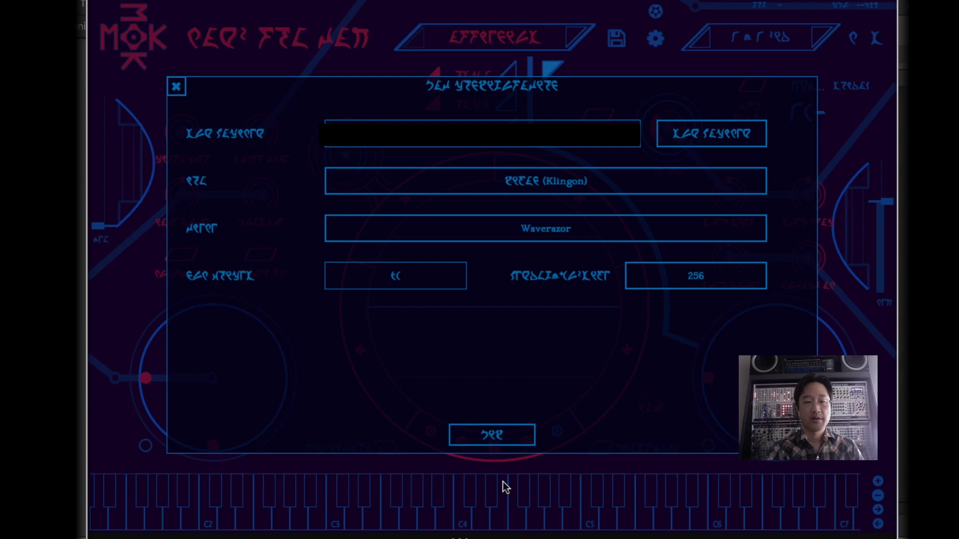
pyautogui.click(524, 185)
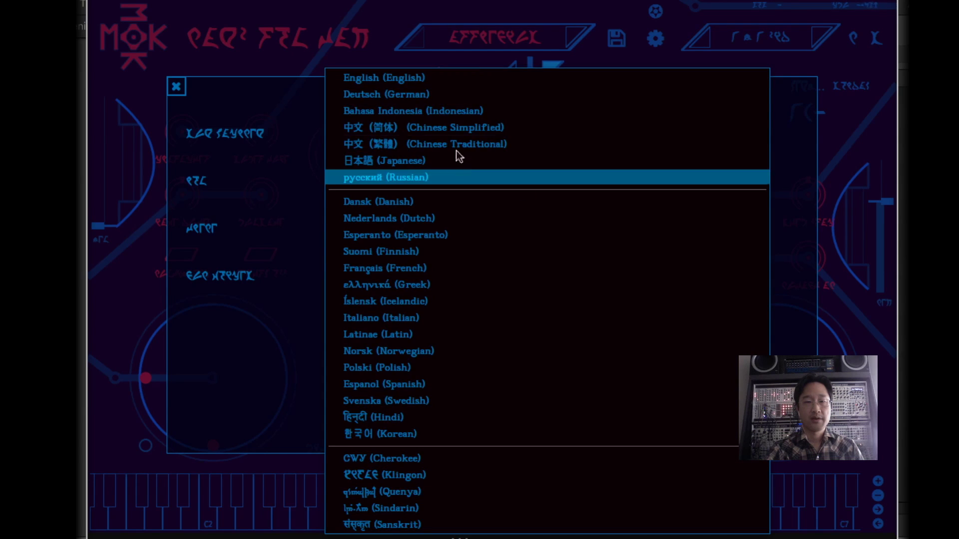
pyautogui.click(446, 80)
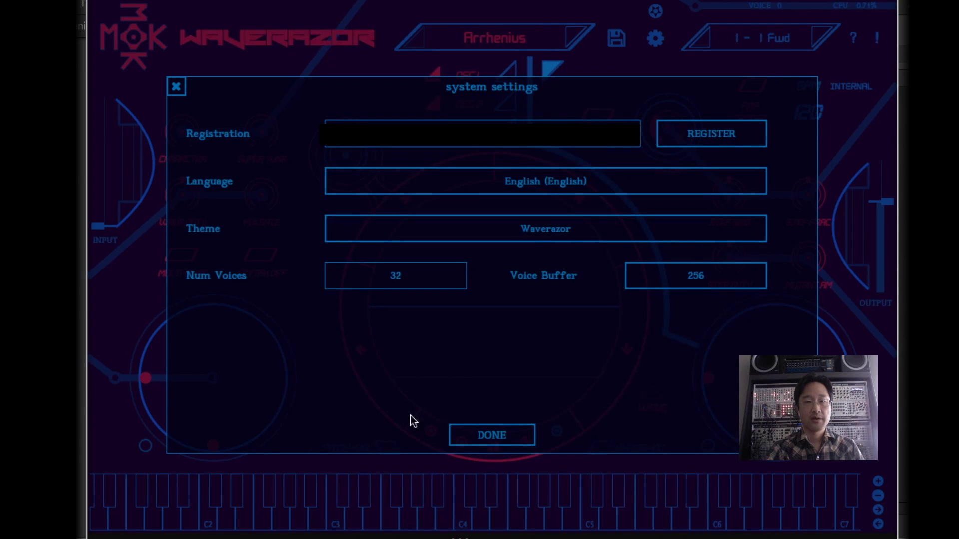
# Close the settings and keep the arpeggio pattern at 1 - 1 Fwd
pyautogui.click(492, 436)
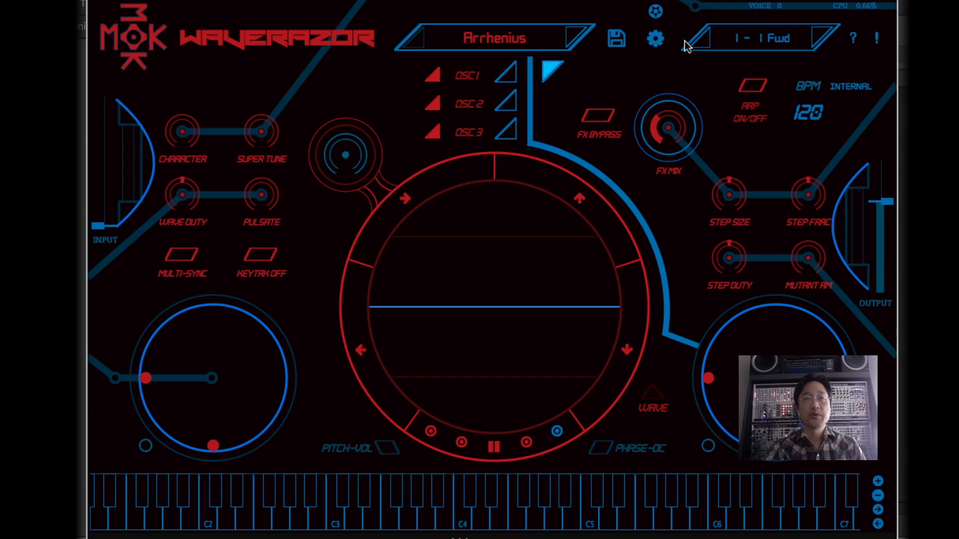
pyautogui.click(748, 40)
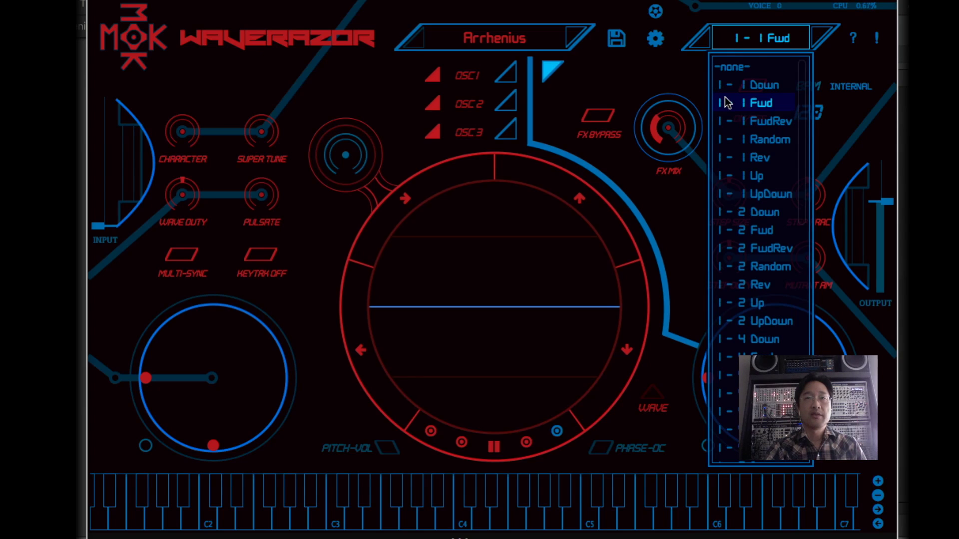
pyautogui.click(764, 42)
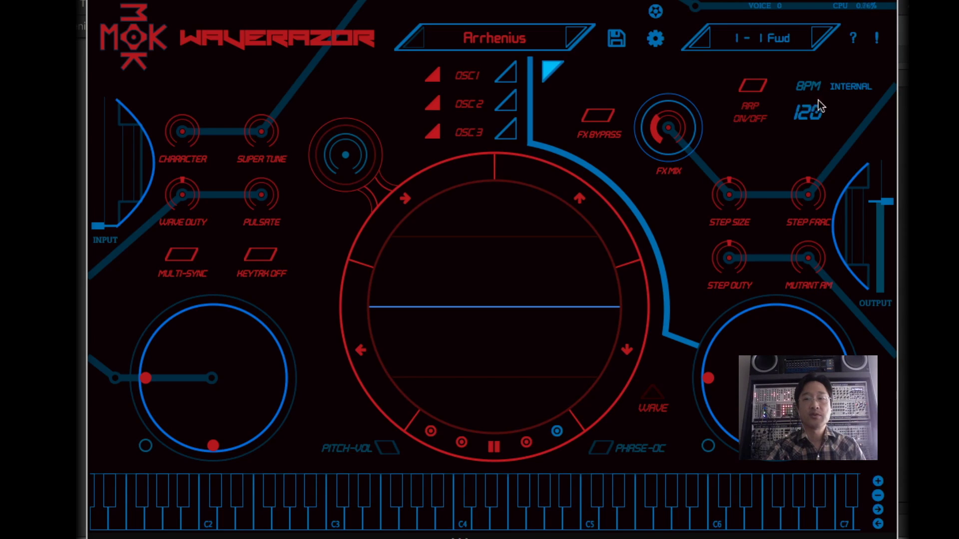
# Set the arpeggiator tempo to 120 BPM and leave tempo sync on INTERNAL
pyautogui.moveTo(806, 119); pyautogui.dragTo(795, 205)
pyautogui.moveTo(810, 105); pyautogui.dragTo(814, 113)
pyautogui.doubleClick(811, 115)
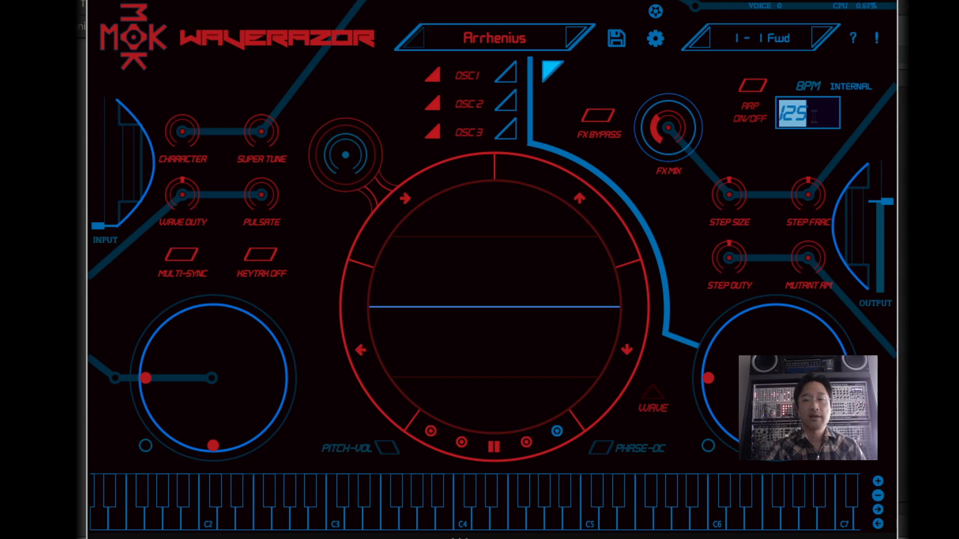
pyautogui.write('120')
pyautogui.press('Return')
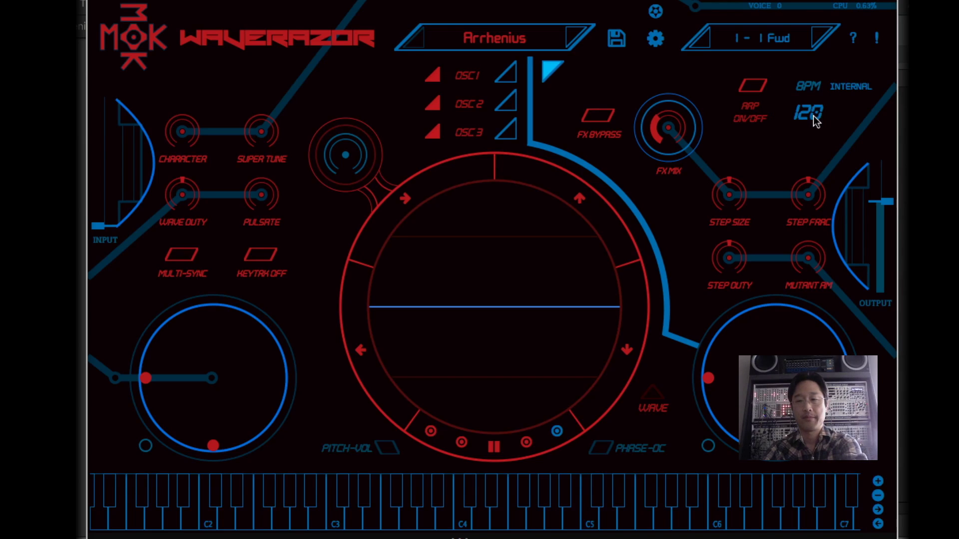
pyautogui.click(847, 86)
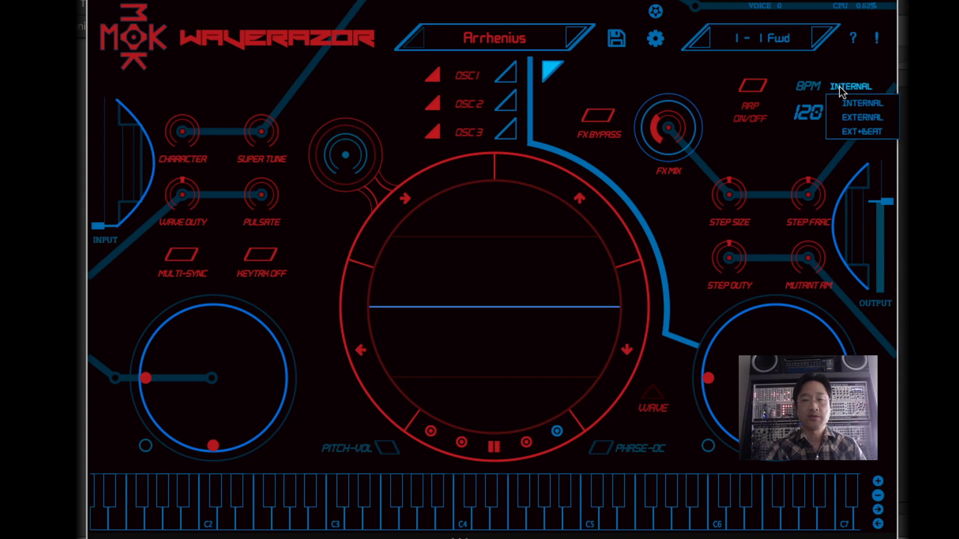
pyautogui.click(849, 86)
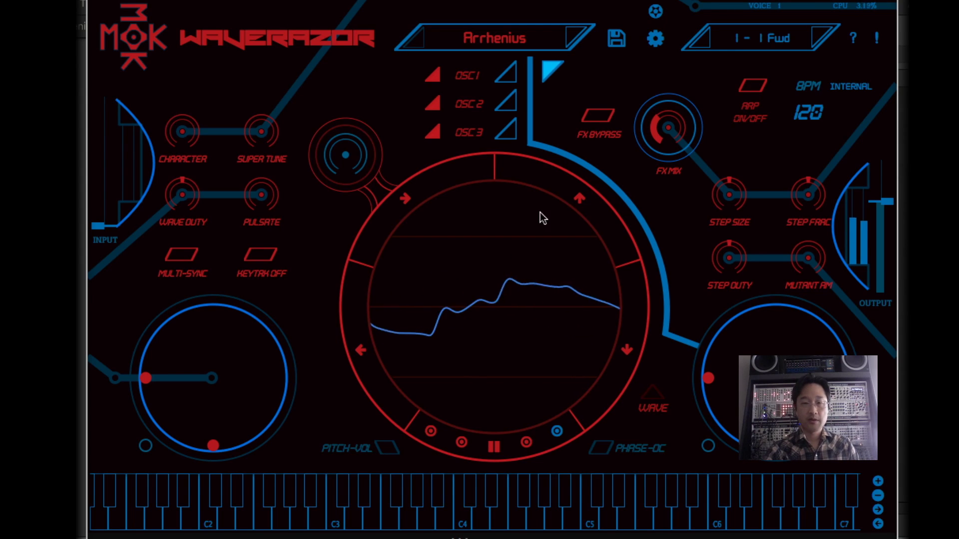
# Toggle the scope's upper-right and left direction markers, pick the leftmost display mode, and pause
pyautogui.click(575, 194)
pyautogui.click(576, 195)
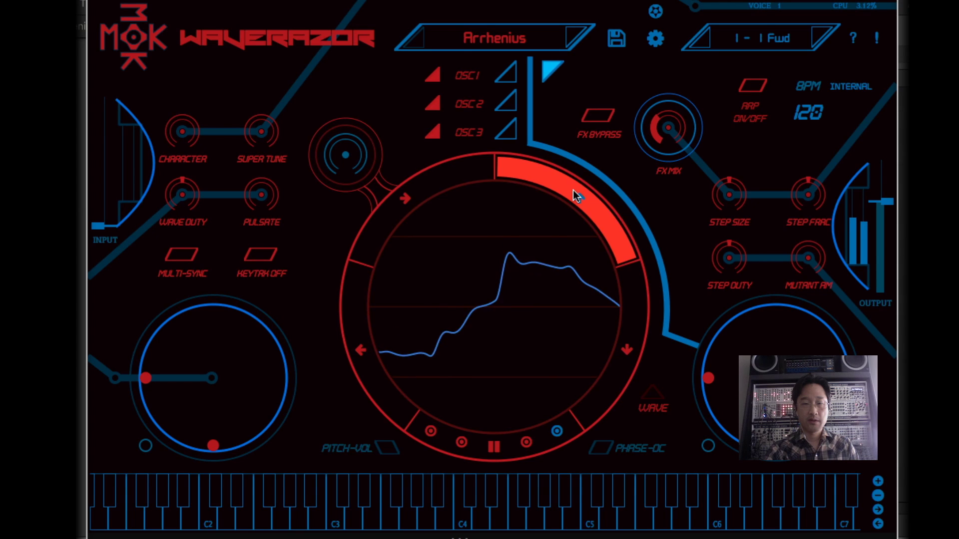
pyautogui.click(356, 347)
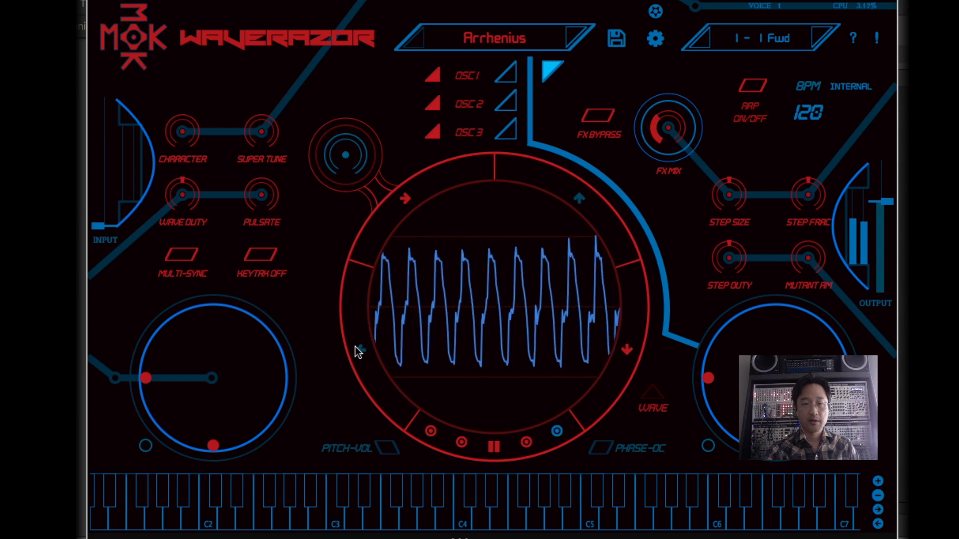
pyautogui.click(432, 433)
pyautogui.click(495, 446)
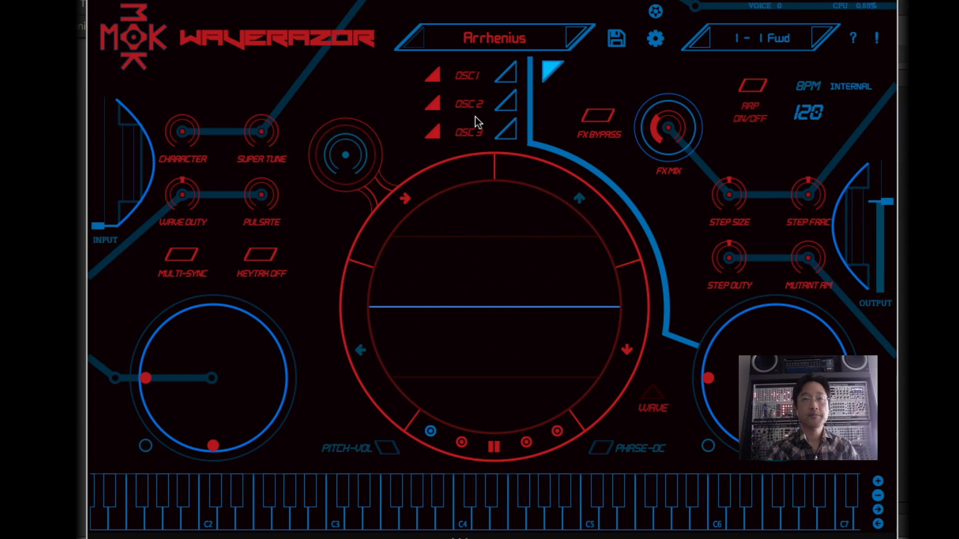
# Open oscillator 1's wave-segment editor and cycle through the segments, ending on the upper-left one
pyautogui.click(508, 76)
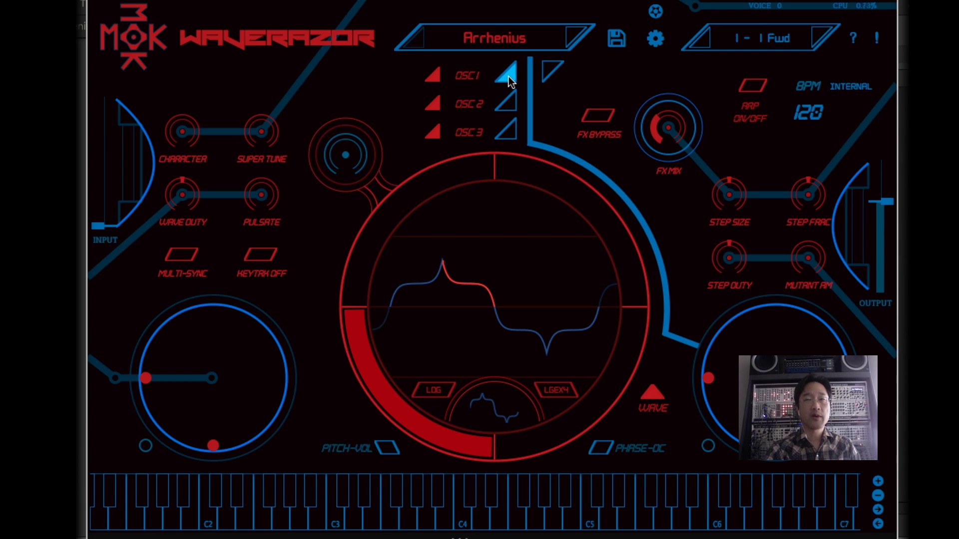
pyautogui.click(452, 173)
pyautogui.click(397, 421)
pyautogui.click(550, 427)
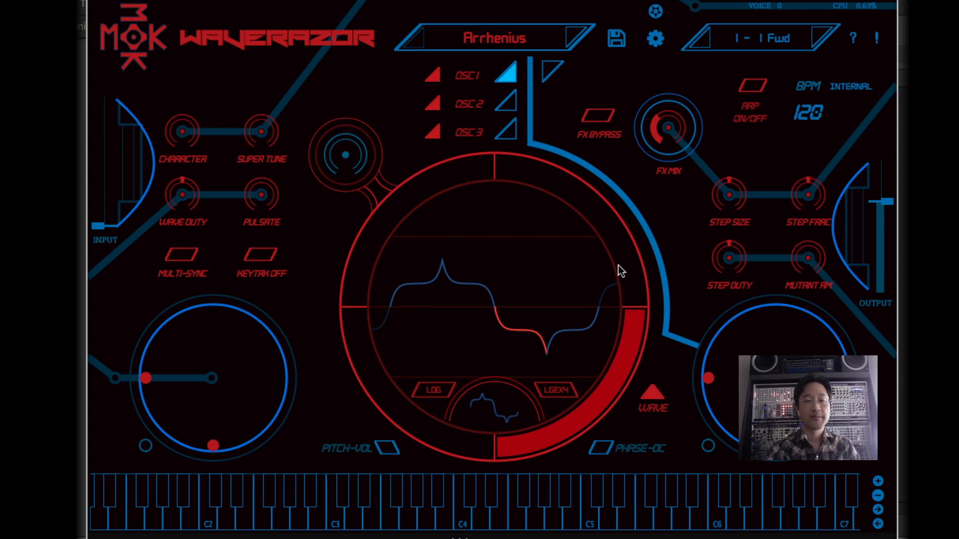
pyautogui.click(619, 265)
pyautogui.click(403, 194)
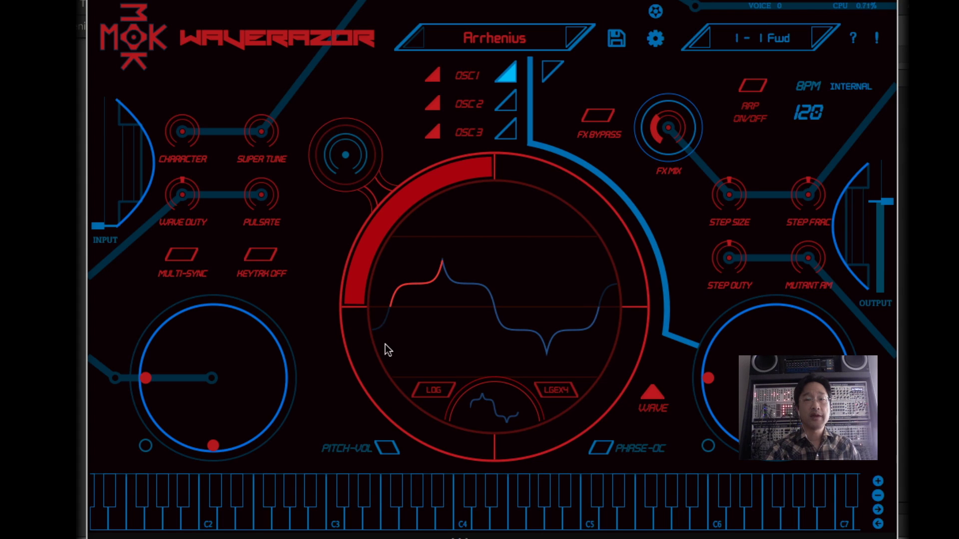
# Drag the pitch/volume and PHASE-OC pad points up and right, then open the segment's wave shaper
pyautogui.click(386, 448)
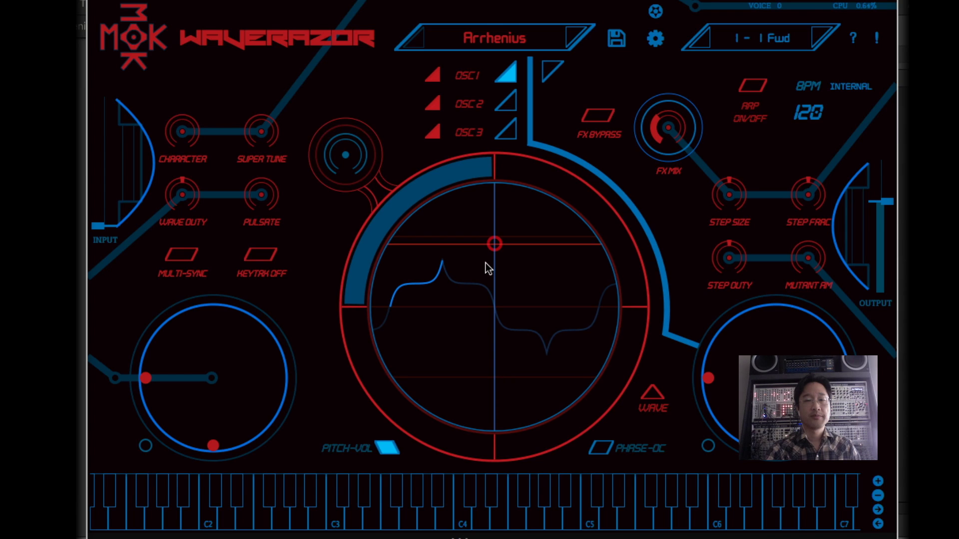
pyautogui.moveTo(492, 243); pyautogui.dragTo(555, 261)
pyautogui.click(601, 444)
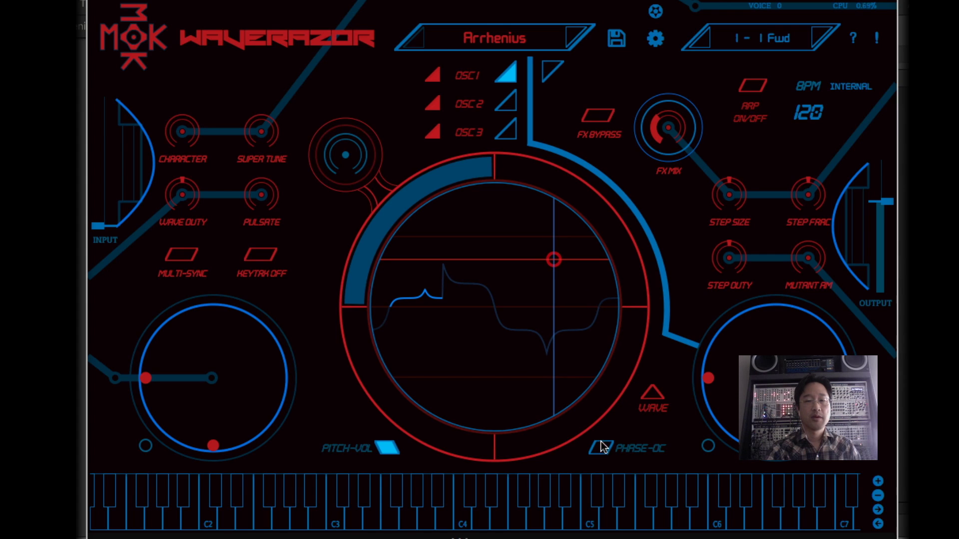
pyautogui.moveTo(395, 305); pyautogui.dragTo(520, 341)
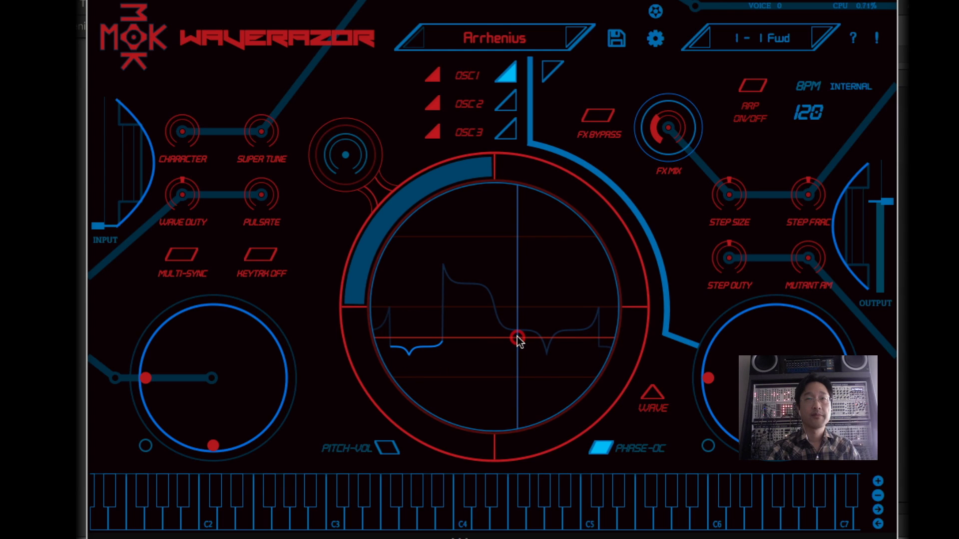
pyautogui.click(650, 394)
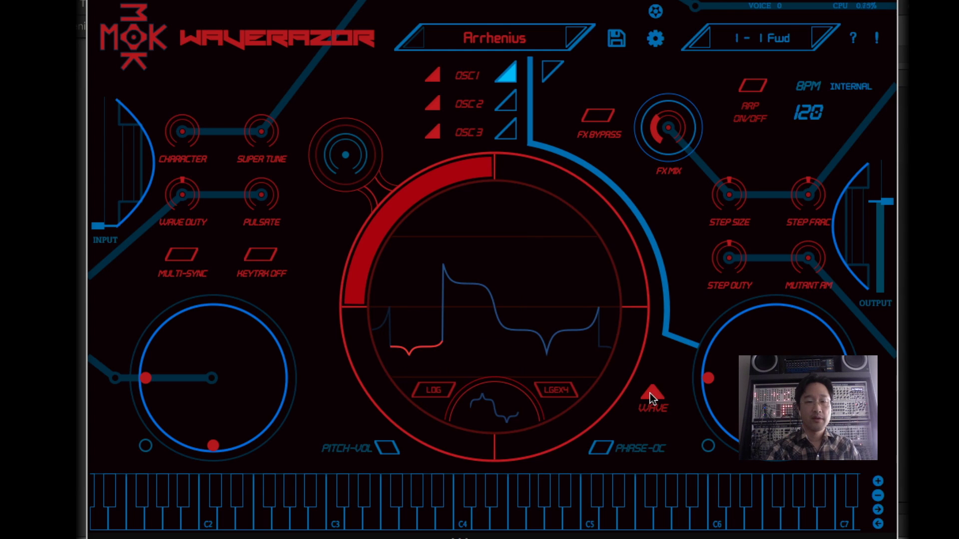
# Set the segment's shaper curve to NOISE with the BIP5 variant, then show the modulation page
pyautogui.click(439, 392)
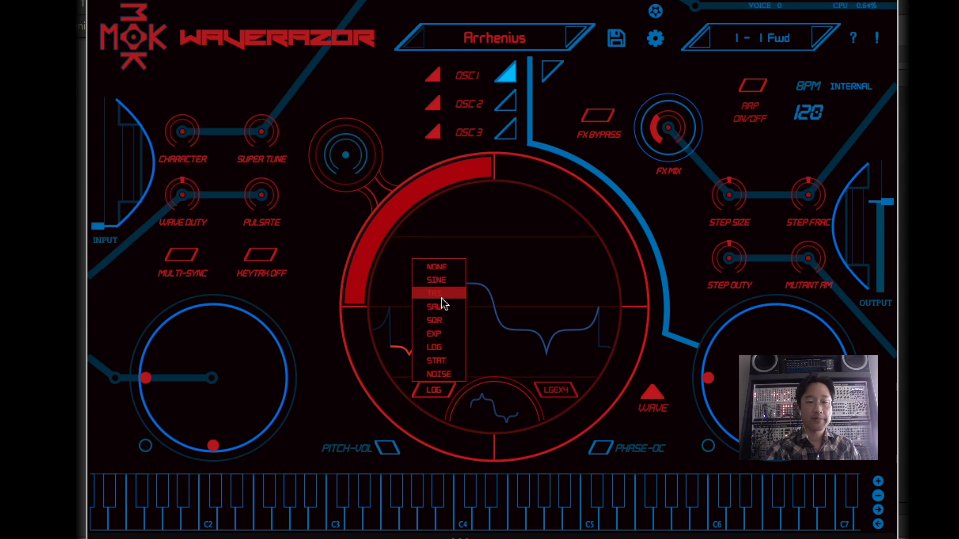
pyautogui.click(439, 372)
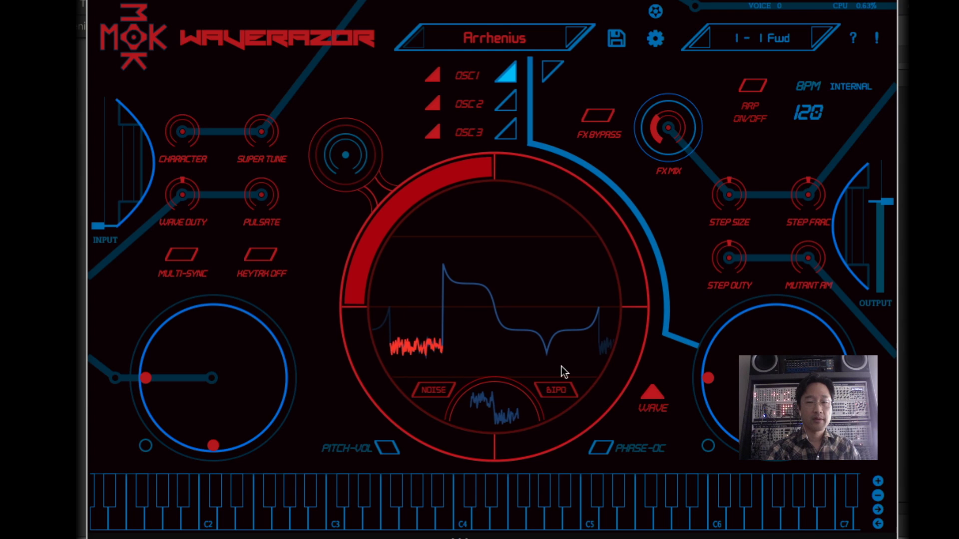
pyautogui.click(556, 390)
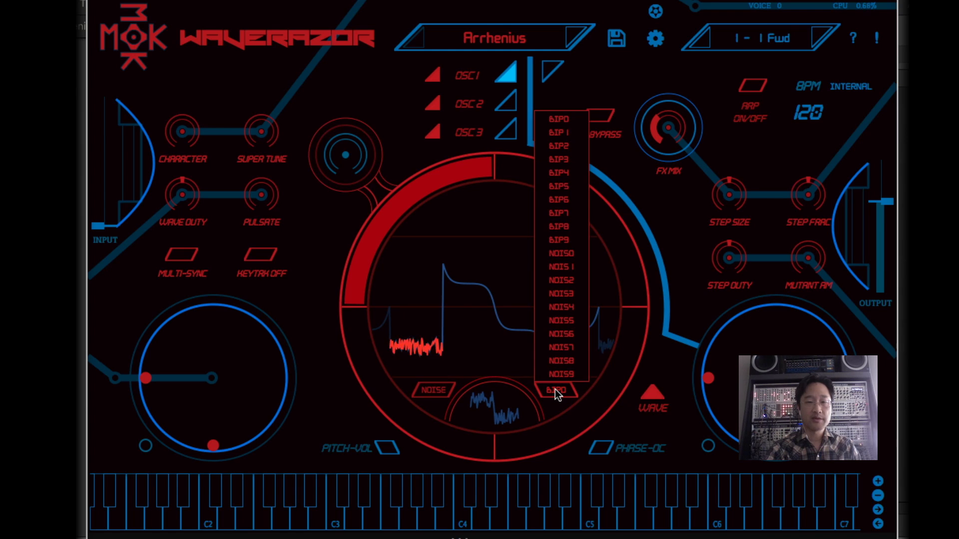
pyautogui.click(560, 188)
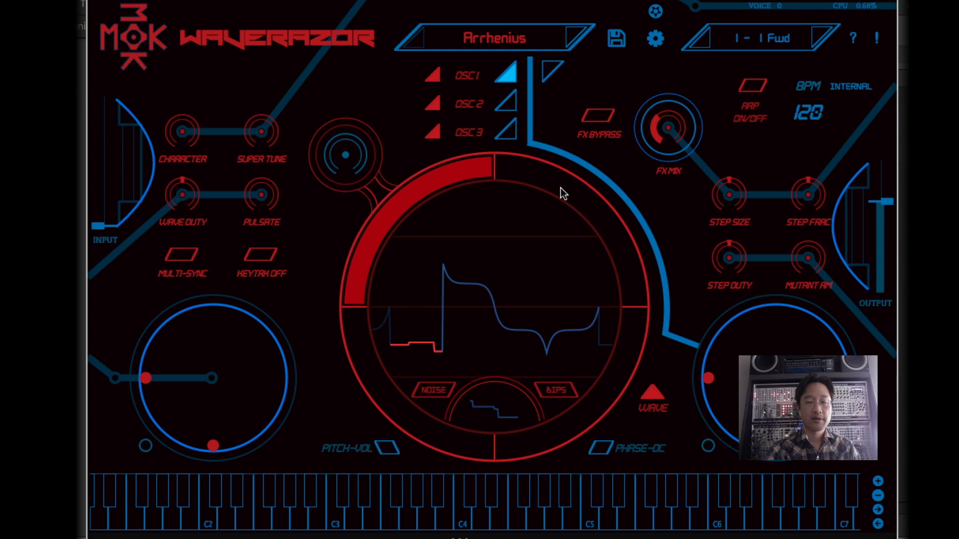
pyautogui.click(550, 71)
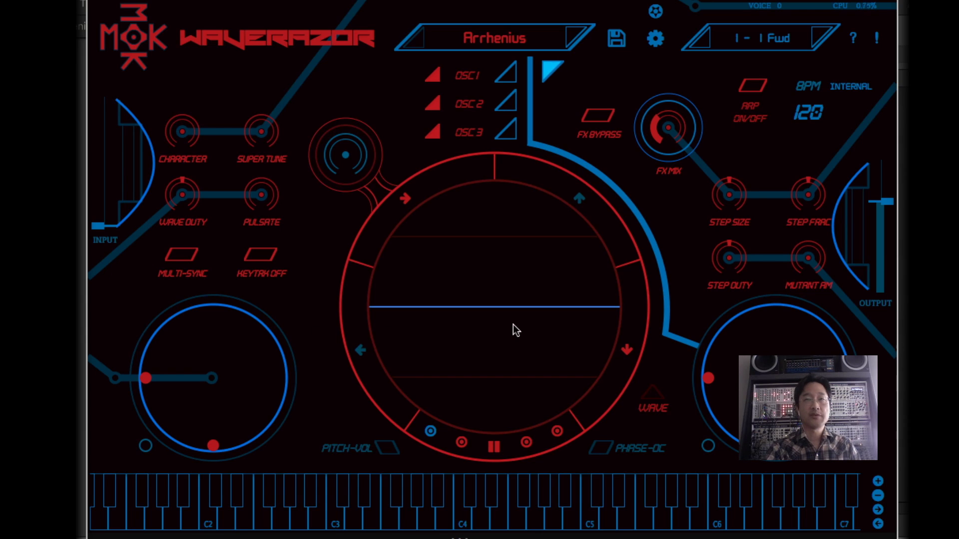
# Drag the right pad's points to its centre and the left pad's circle up and right
pyautogui.moveTo(709, 446); pyautogui.dragTo(820, 316)
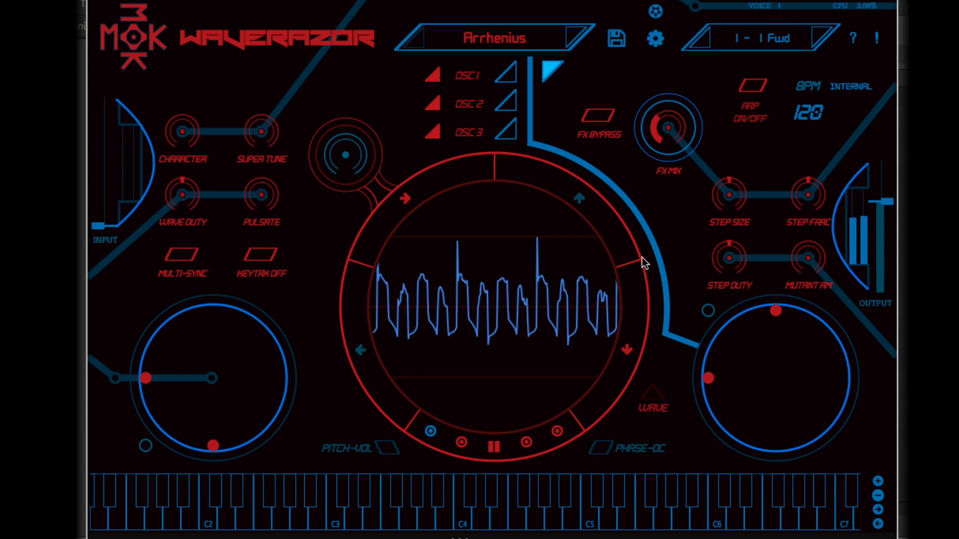
pyautogui.moveTo(145, 444); pyautogui.dragTo(112, 422)
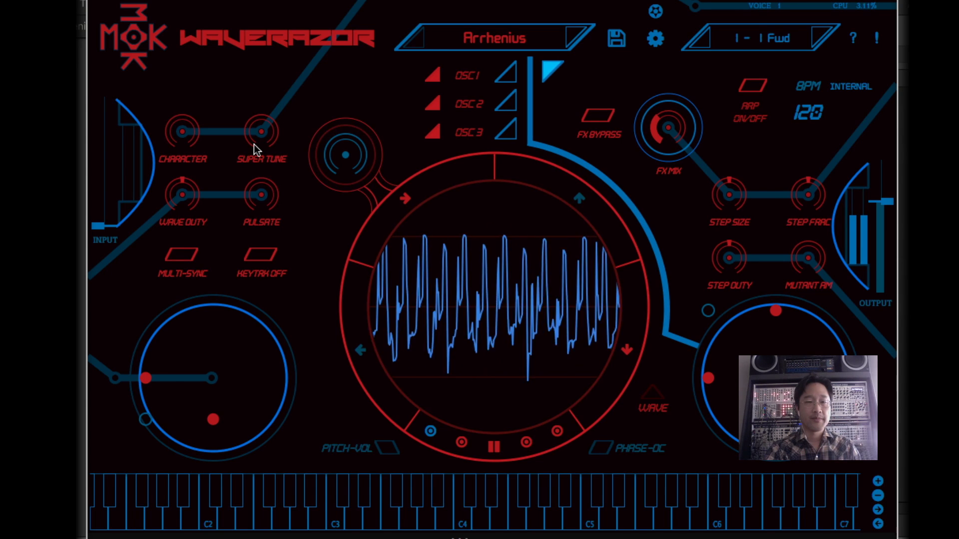
# Leave Super Tune low, raise Wave Duty and Character, turn Keytrk Off on and Multi-Sync off
pyautogui.moveTo(257, 135); pyautogui.dragTo(256, 28)
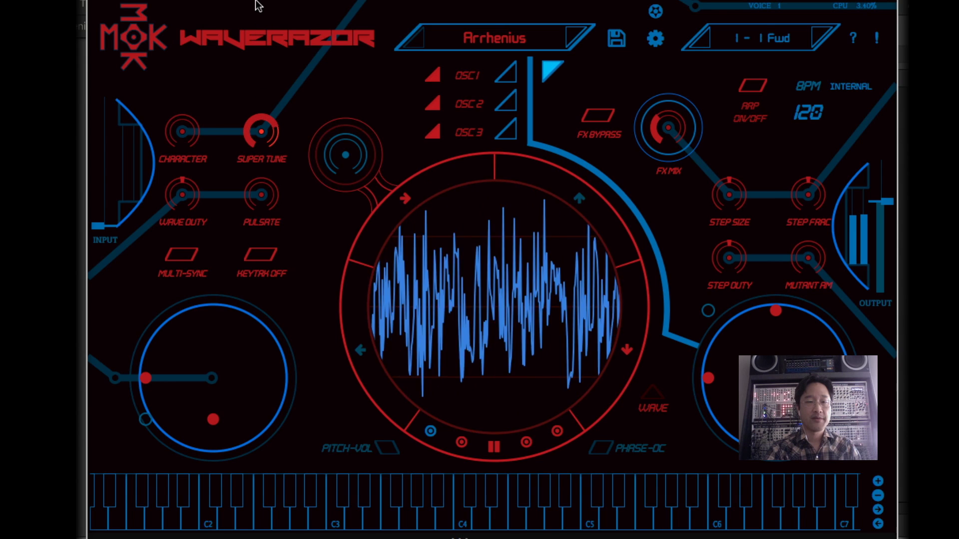
pyautogui.click(181, 256)
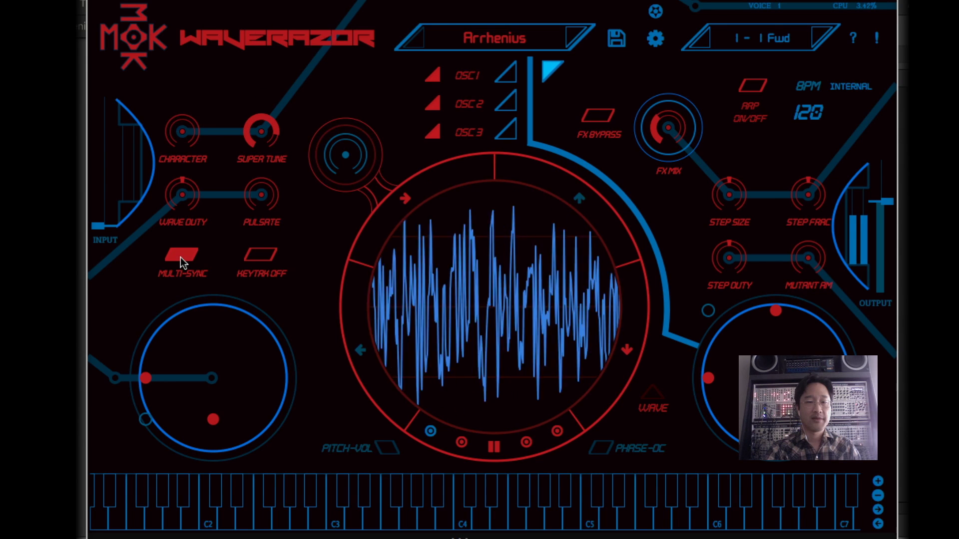
pyautogui.moveTo(261, 131); pyautogui.dragTo(257, 203)
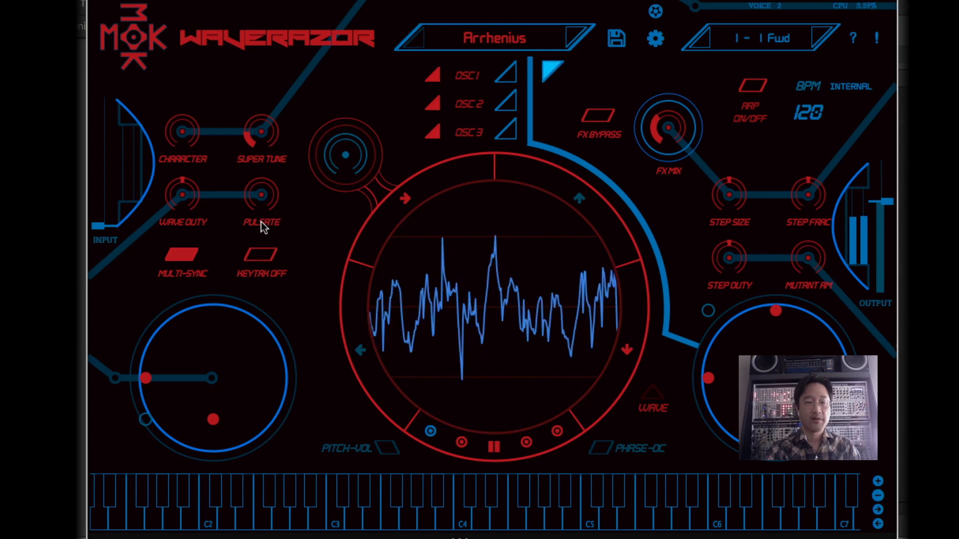
pyautogui.moveTo(178, 178); pyautogui.dragTo(185, 20)
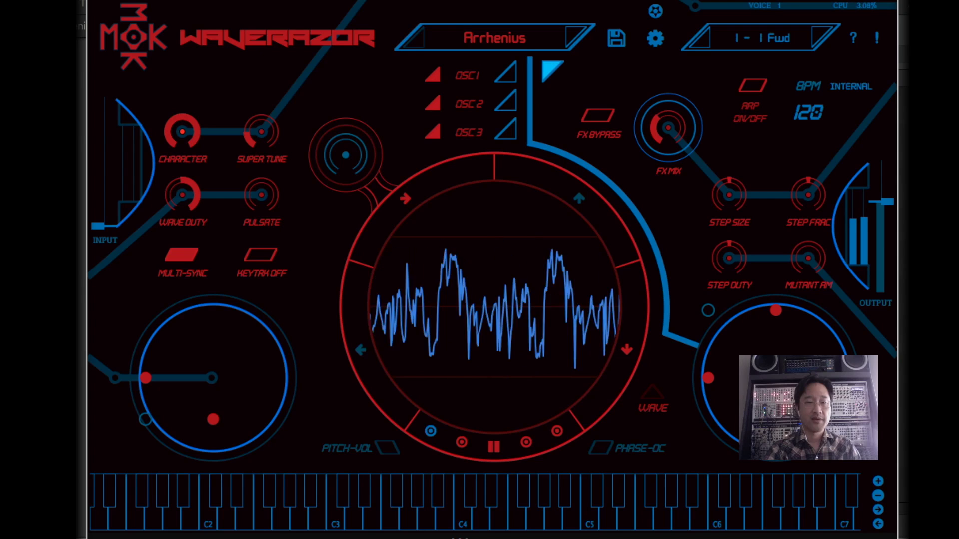
pyautogui.click(262, 255)
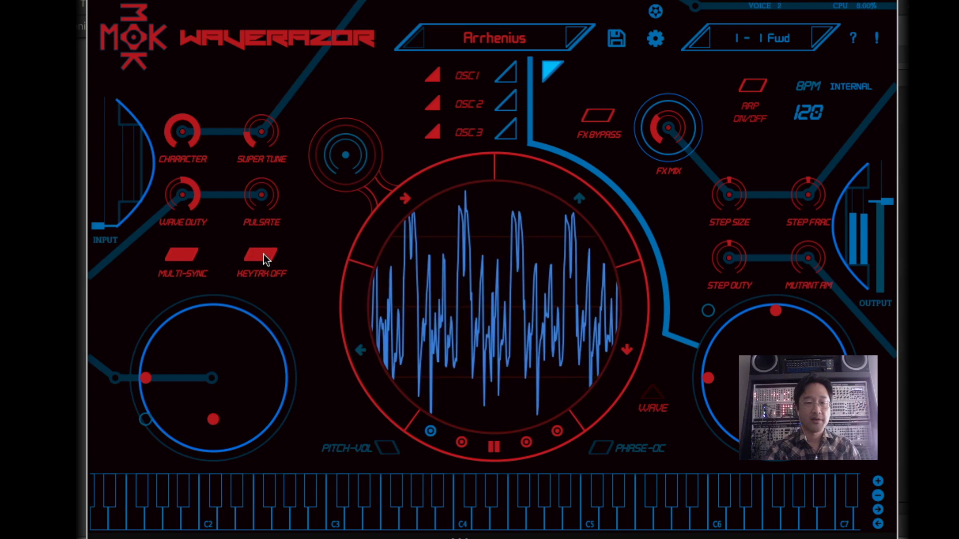
pyautogui.click(184, 254)
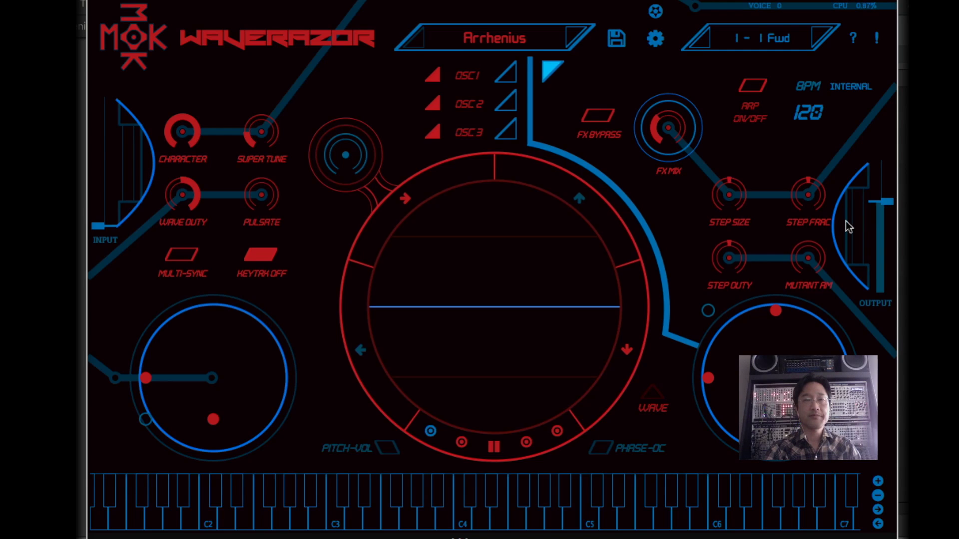
# Play C4, then zoom and shift the on-screen keyboard from C2–C7 to a narrower range with wider keys
pyautogui.moveTo(450, 487); pyautogui.dragTo(413, 496)
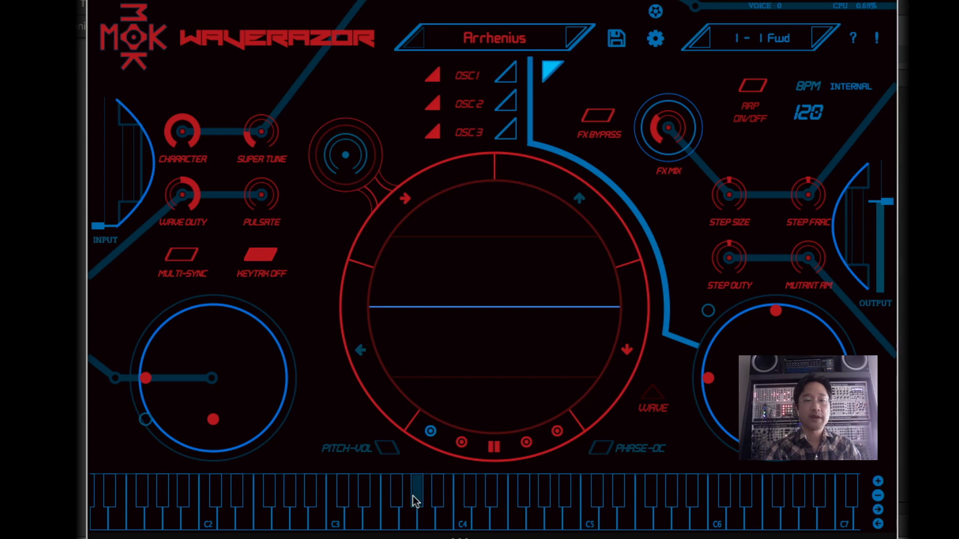
pyautogui.click(460, 505)
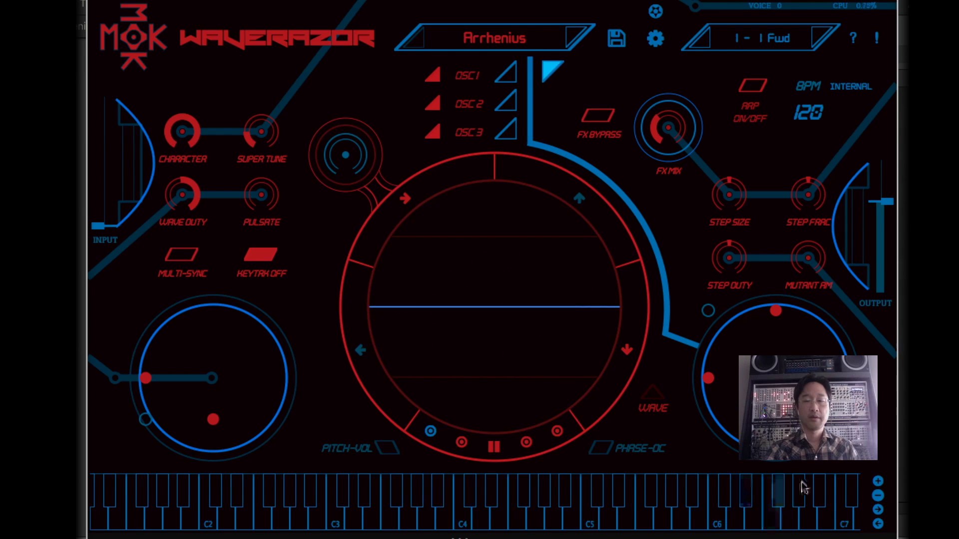
pyautogui.click(878, 482)
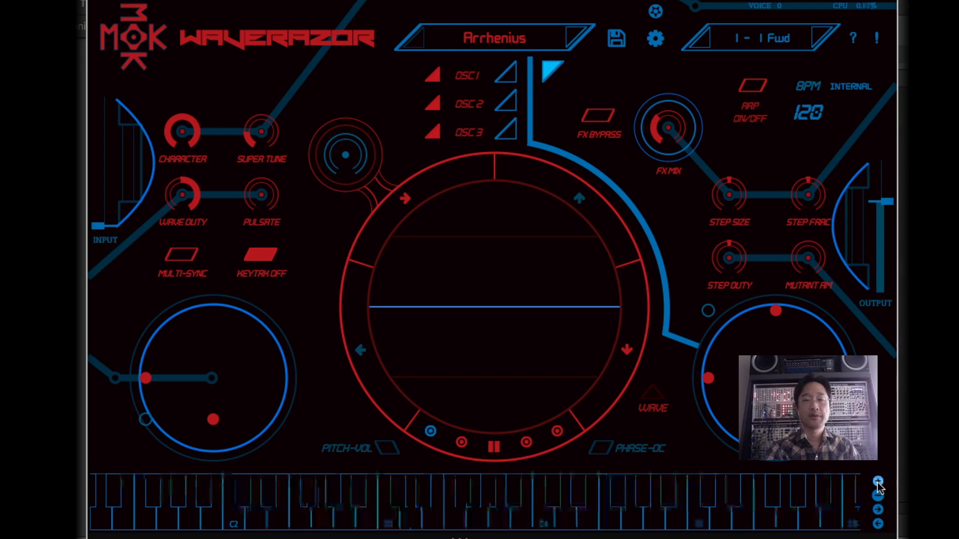
pyautogui.click(878, 496)
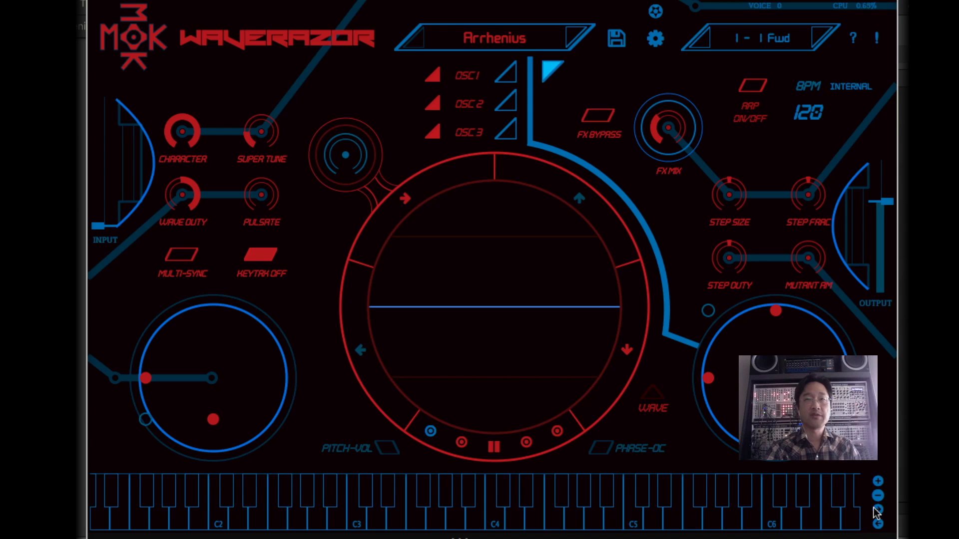
pyautogui.click(878, 510)
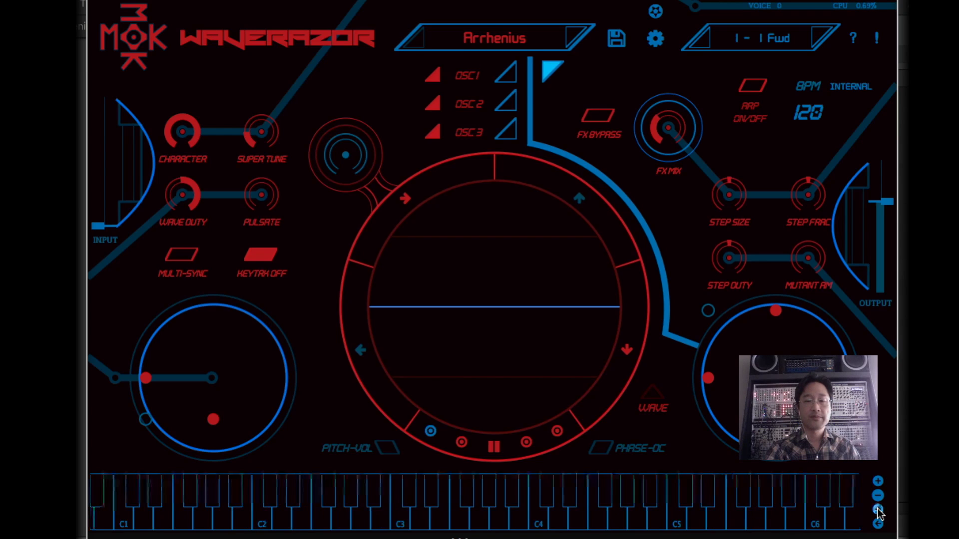
pyautogui.click(878, 522)
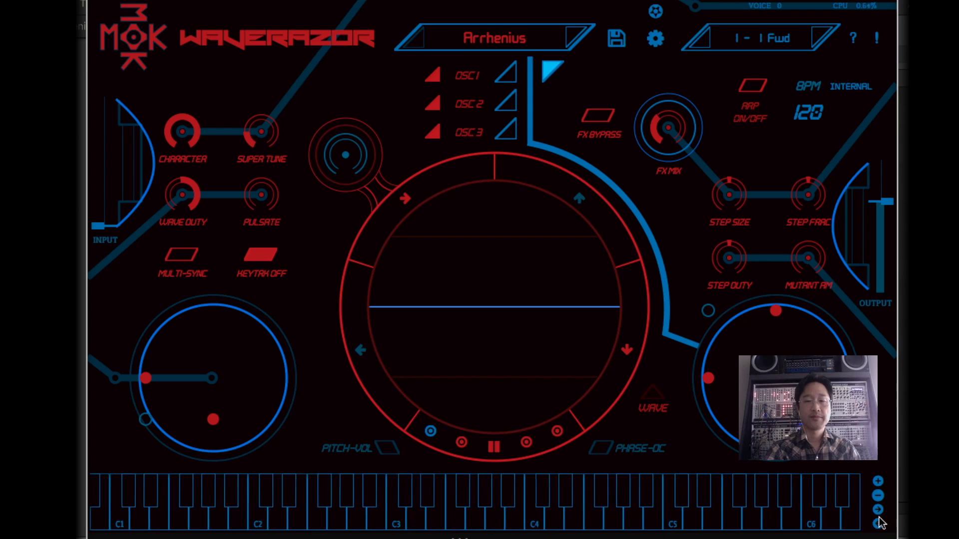